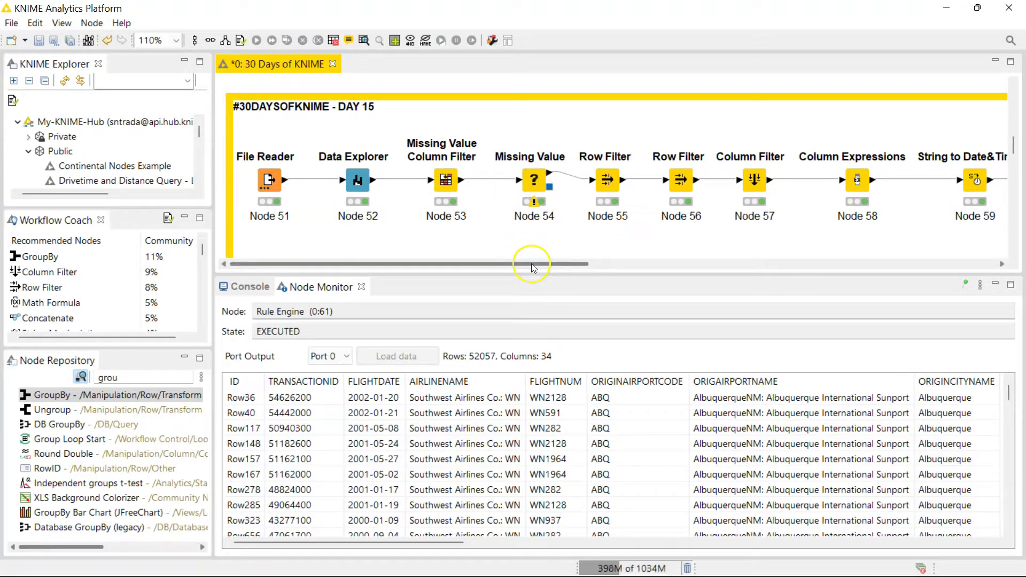
# - Pan the canvas right to bring Node 61, the Rule Engine, into view
pyautogui.moveTo(533, 267); pyautogui.dragTo(747, 214)
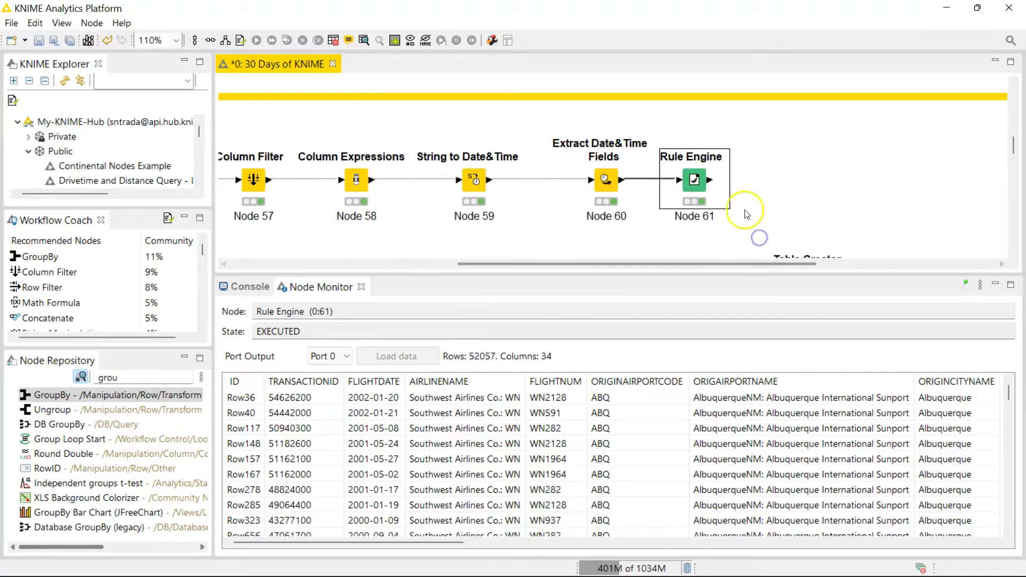
# - Open the Rule Engine's Classified values output table maximized and scroll through its rows
pyautogui.rightClick(693, 179)
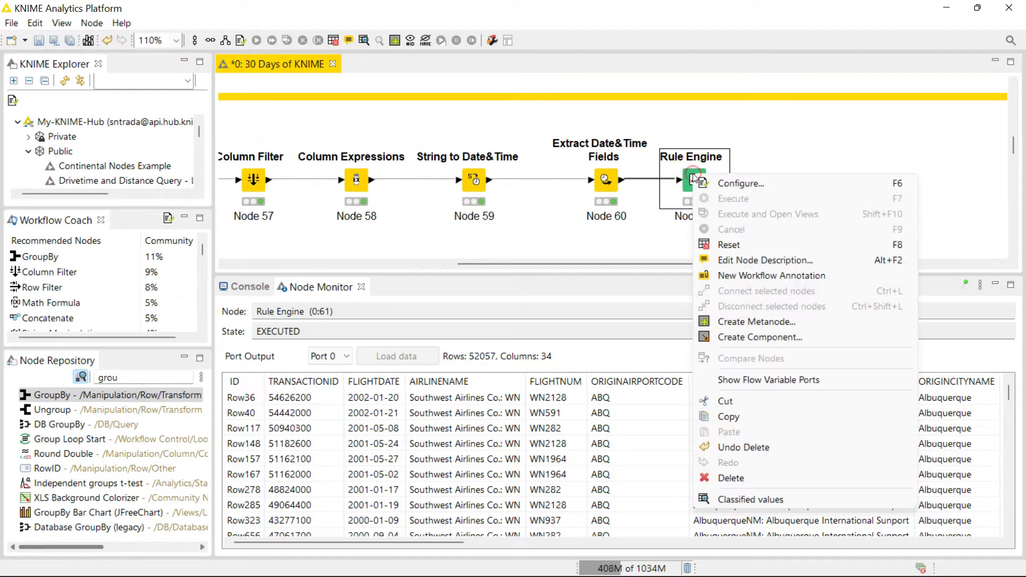
pyautogui.click(734, 502)
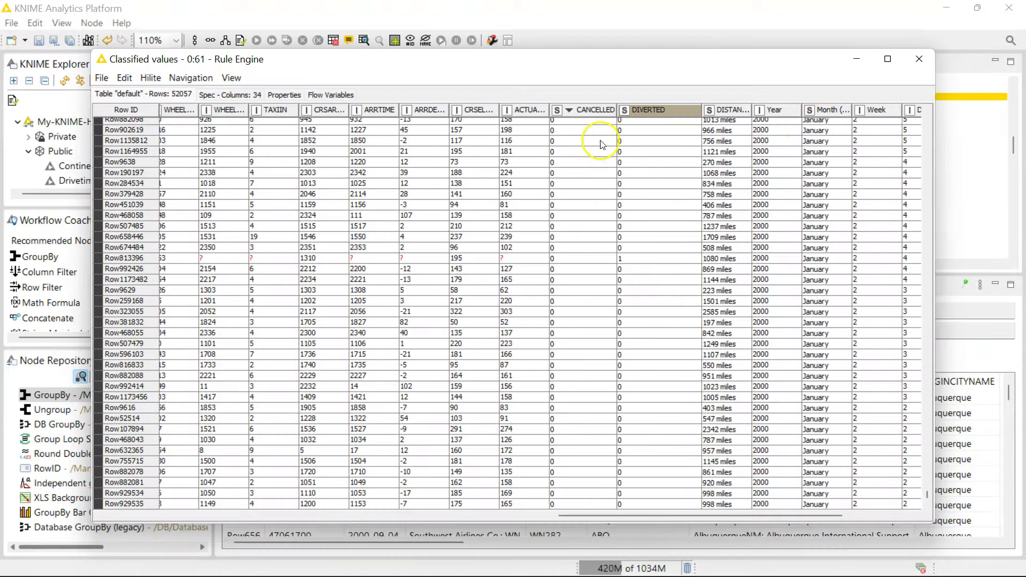
pyautogui.scroll(10, 622, 132)
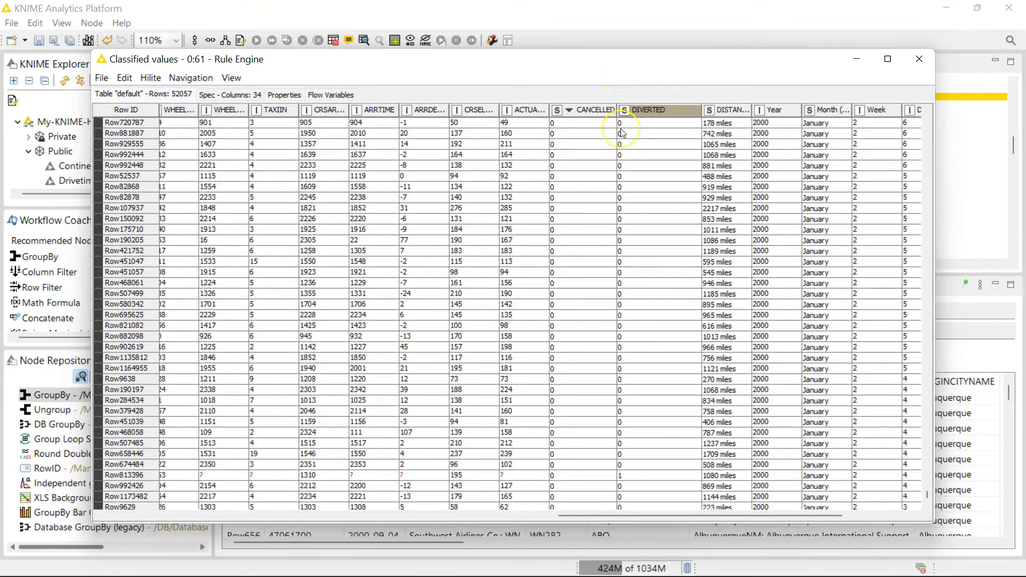
pyautogui.scroll(15, 622, 132)
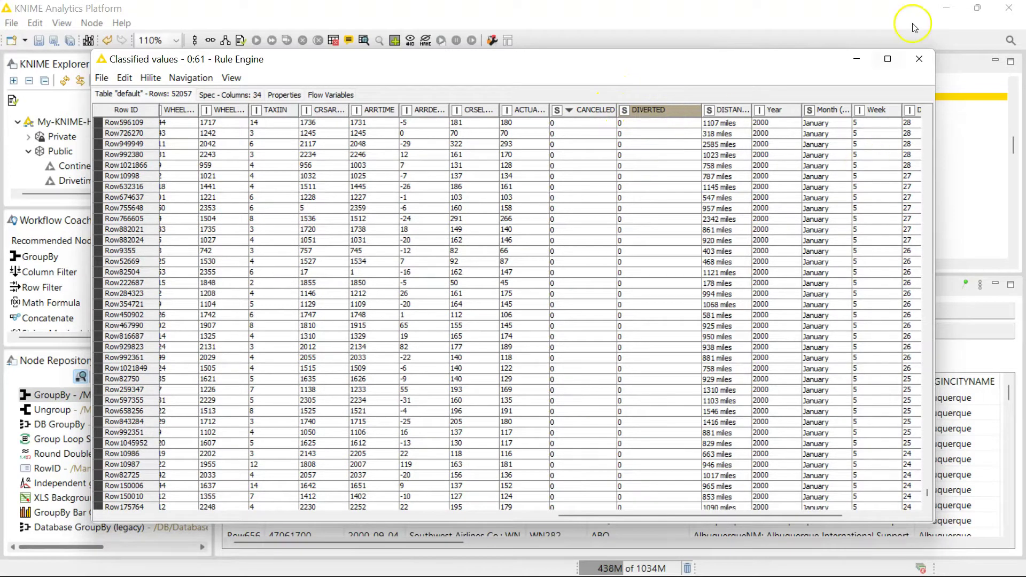
pyautogui.click(888, 57)
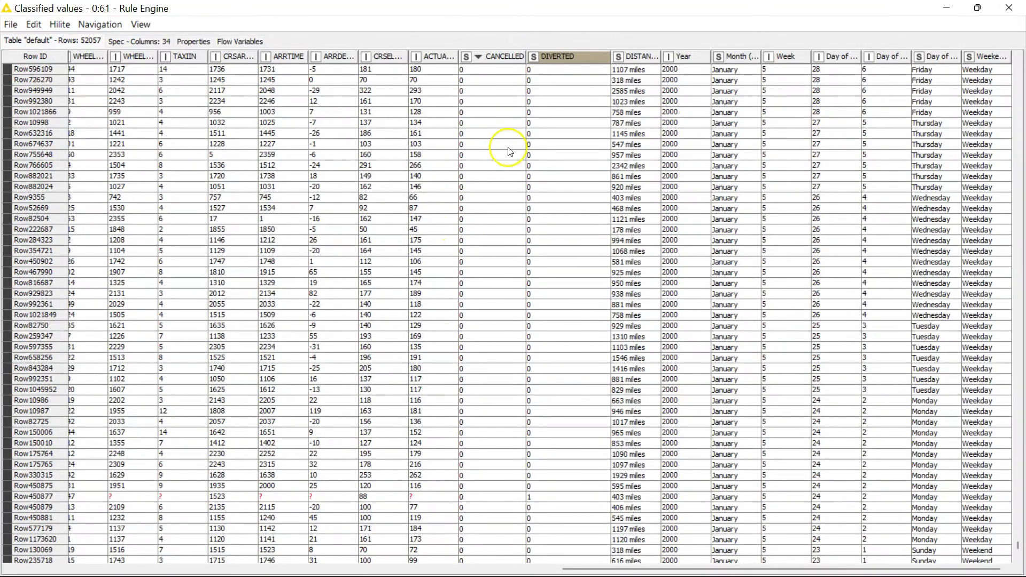
pyautogui.scroll(15, 507, 150)
pyautogui.scroll(20, 508, 151)
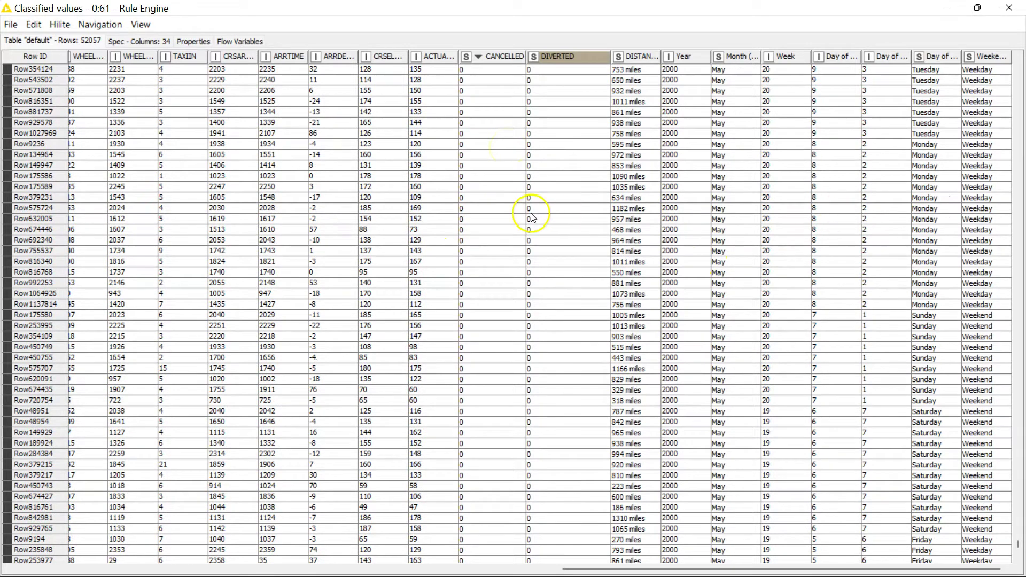
pyautogui.scroll(10, 488, 206)
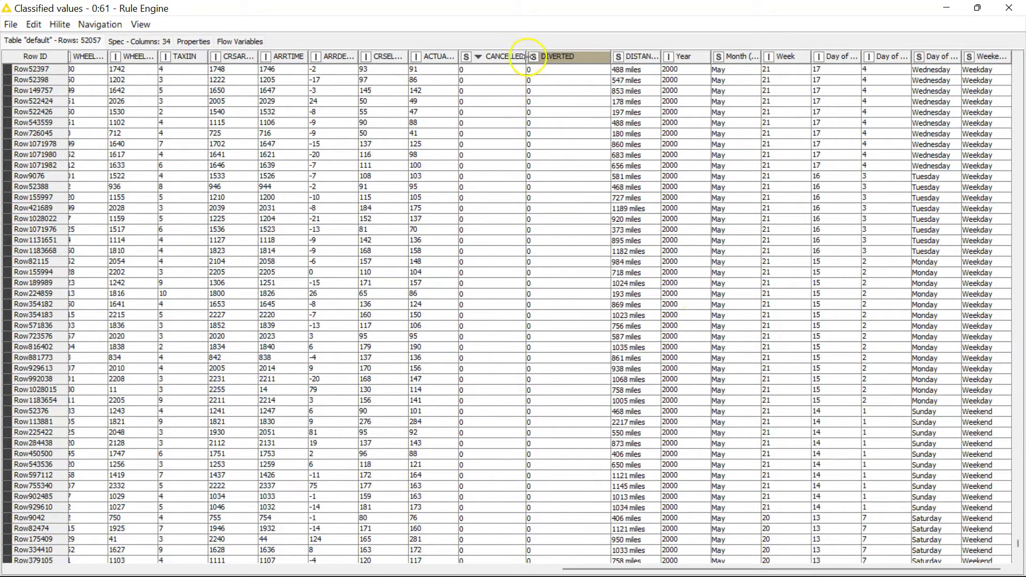
# - Scroll further through the Classified values table, then close its window
pyautogui.scroll(-5, 991, 86)
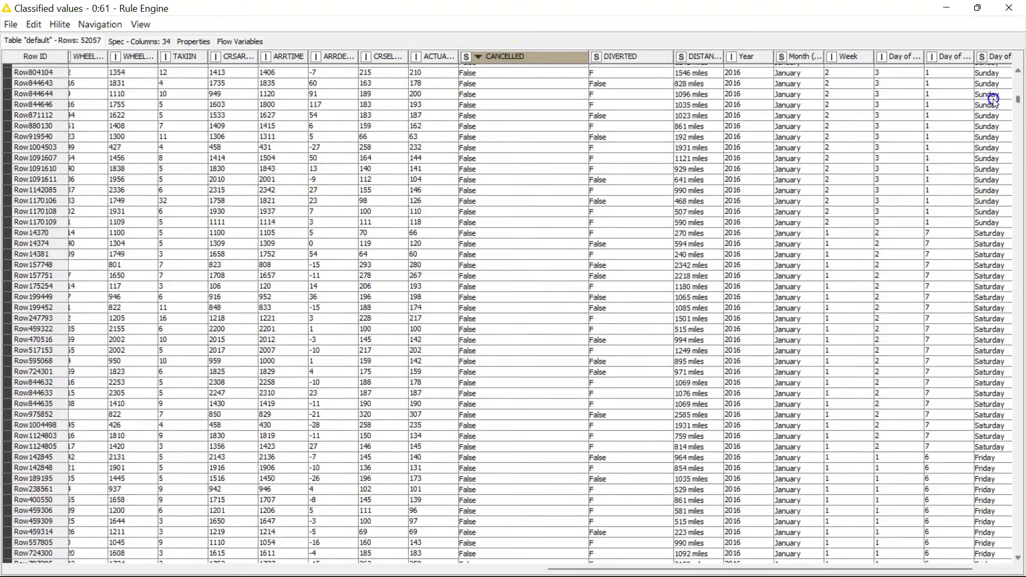
pyautogui.moveTo(993, 100); pyautogui.dragTo(1021, 199)
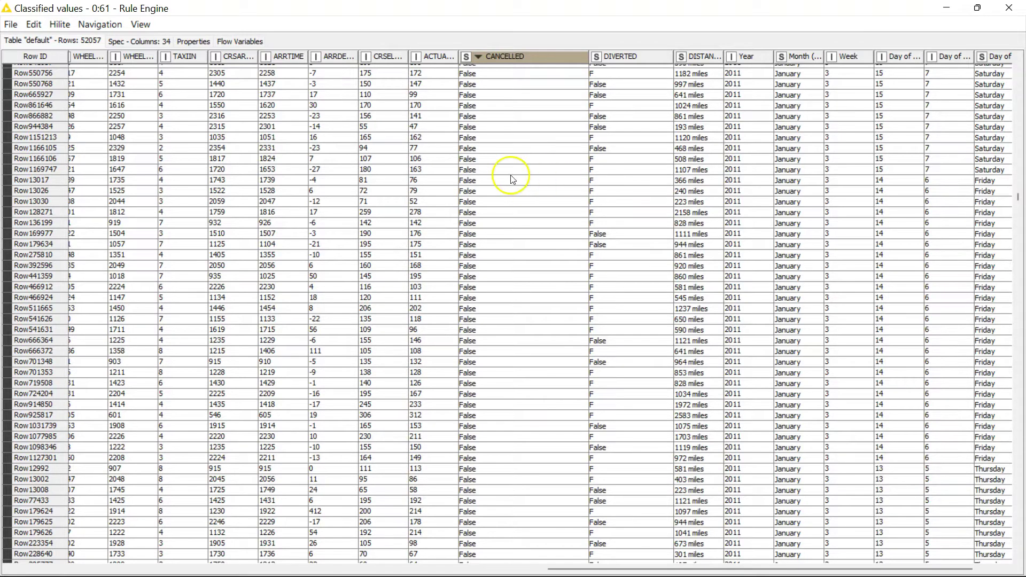
pyautogui.click(1009, 7)
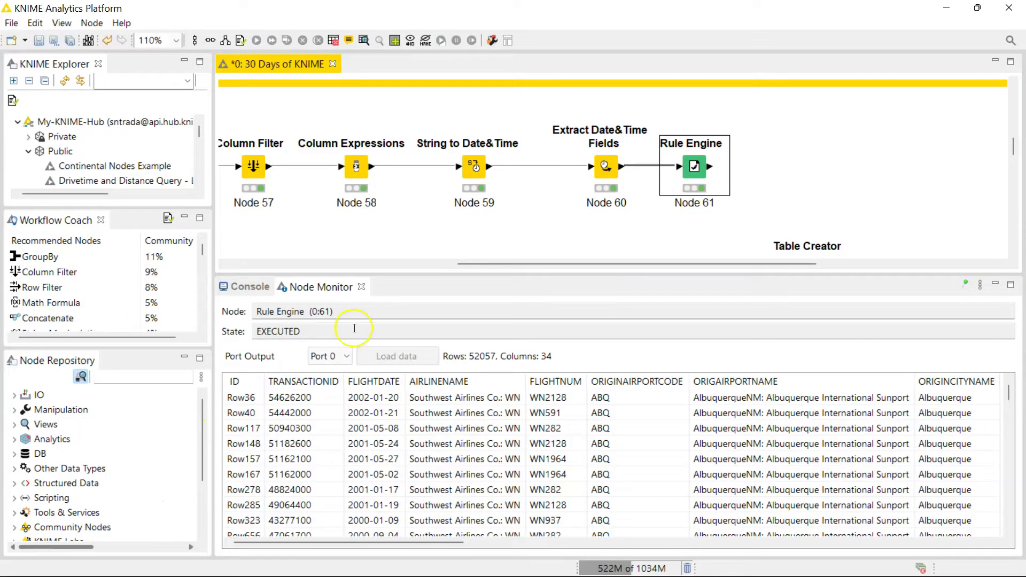
# - Add a GroupBy node found by searching 'grou' and connect the Rule Engine output to it
pyautogui.click(137, 378)
pyautogui.write('gr')
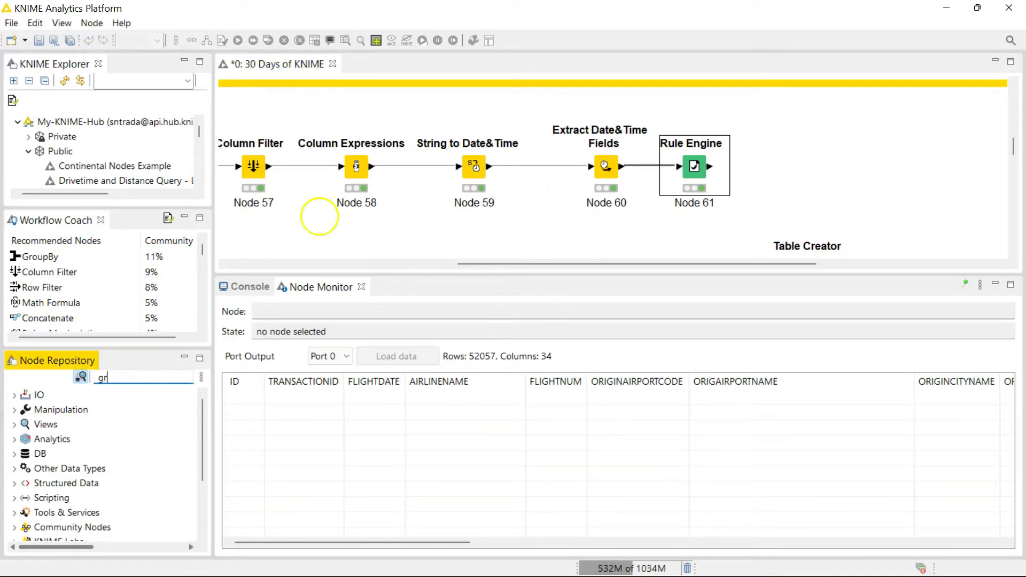
pyautogui.write('ou')
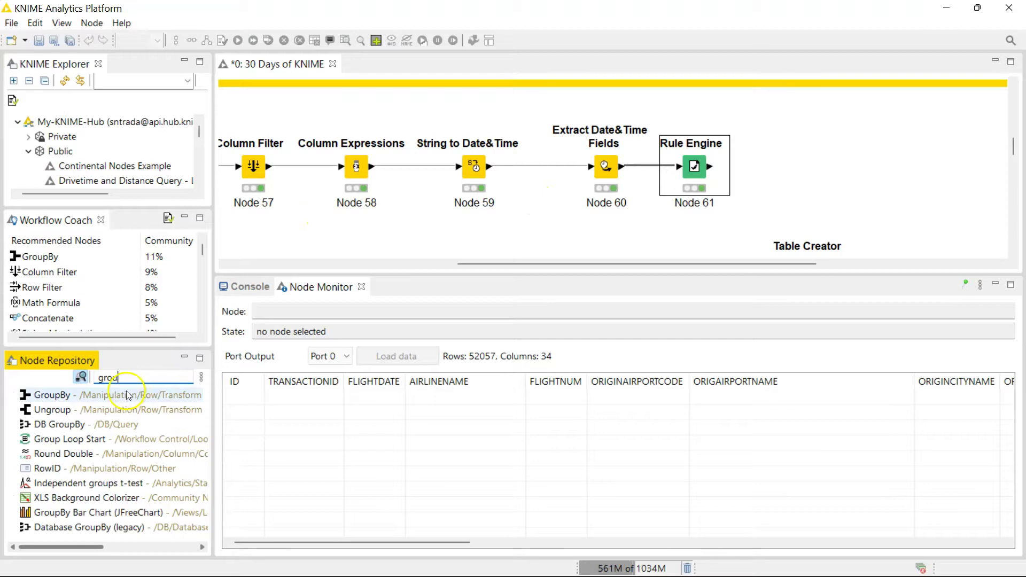
pyautogui.moveTo(127, 395); pyautogui.dragTo(785, 140)
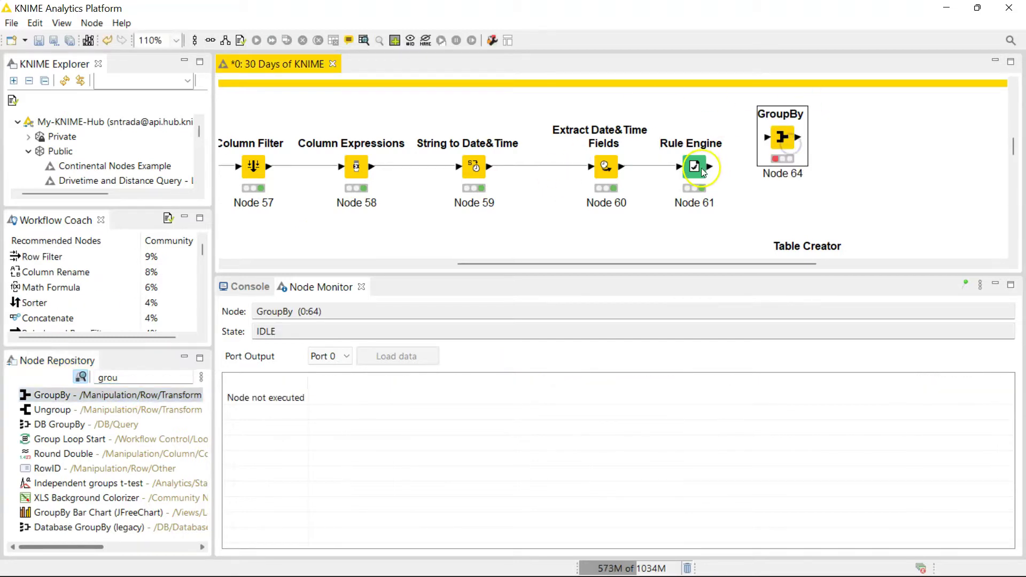
pyautogui.moveTo(709, 167); pyautogui.dragTo(777, 140)
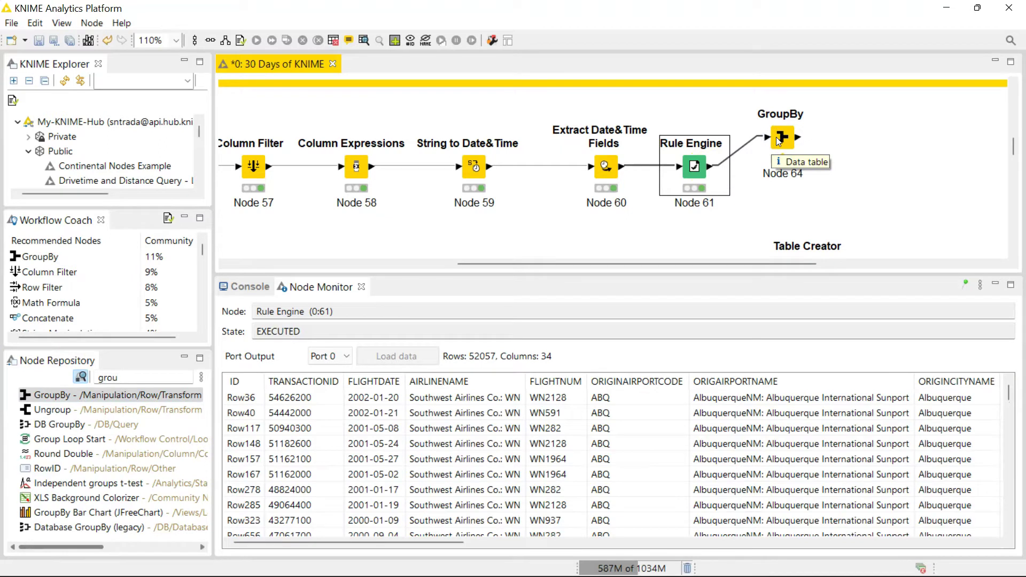
# - Group by CANCELLED and execute, yielding six values: 0, 1, F, False, T, True
pyautogui.doubleClick(782, 140)
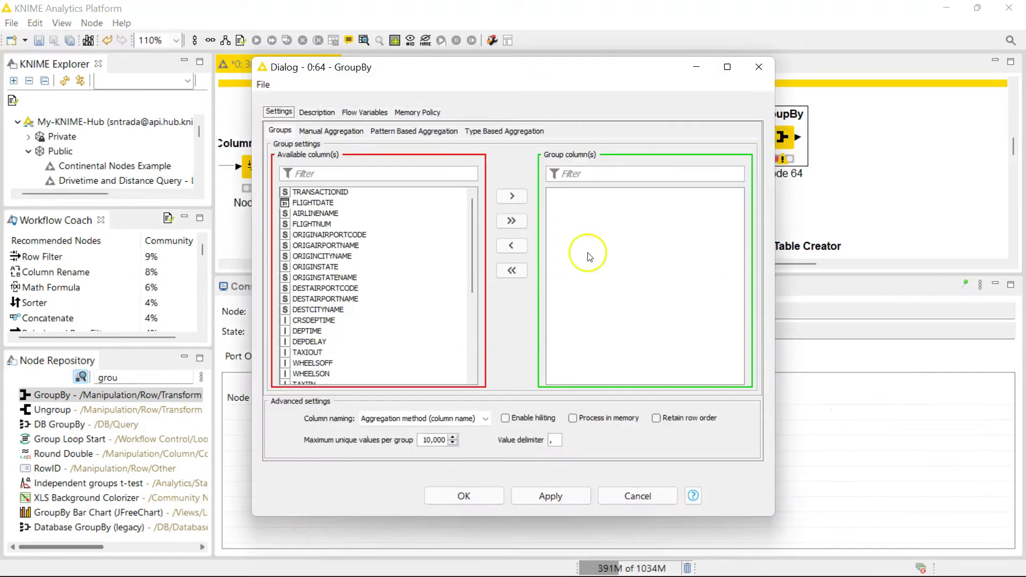
pyautogui.scroll(-5, 396, 325)
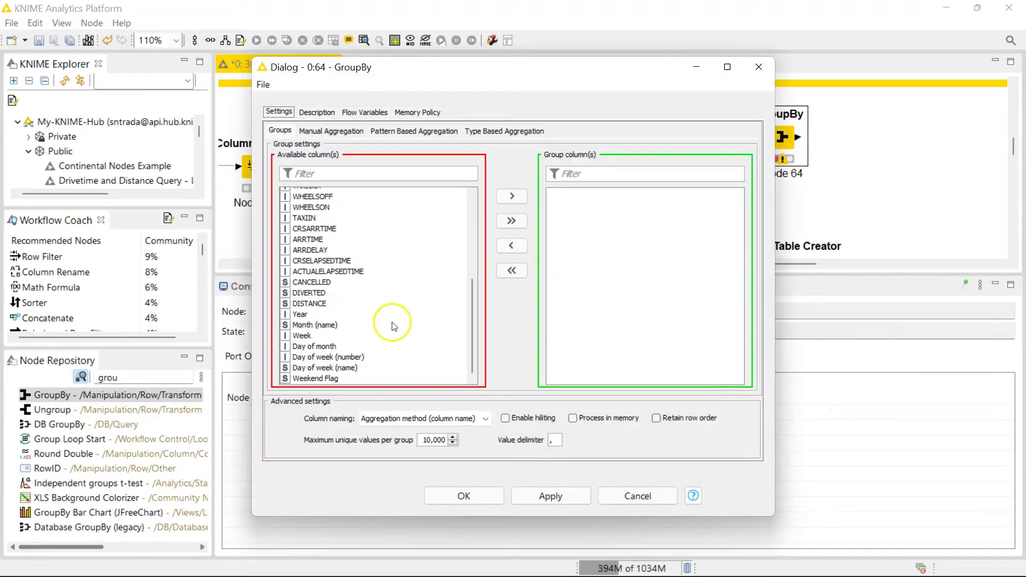
pyautogui.click(317, 284)
pyautogui.doubleClick(315, 282)
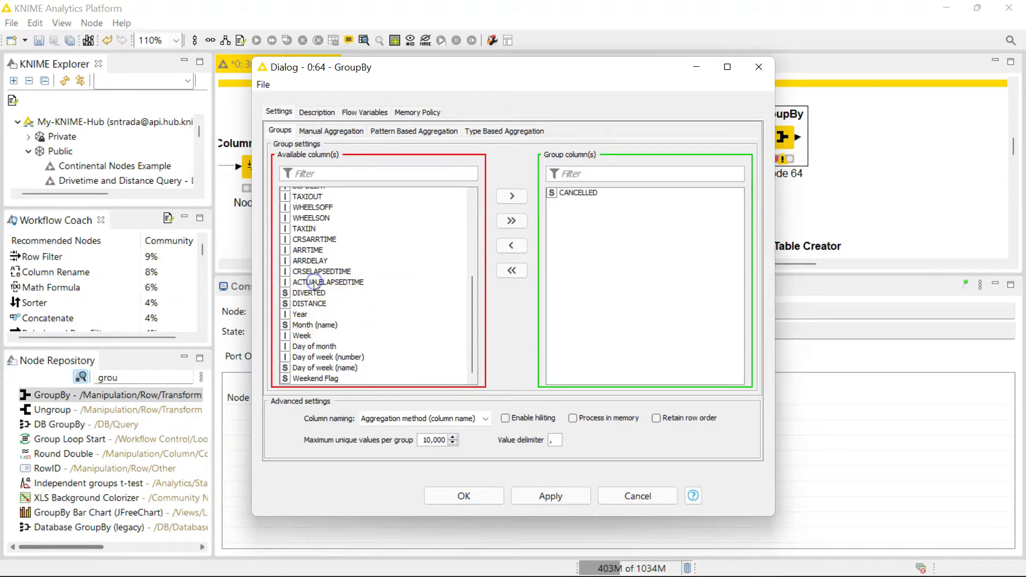
pyautogui.click(450, 496)
pyautogui.click(256, 40)
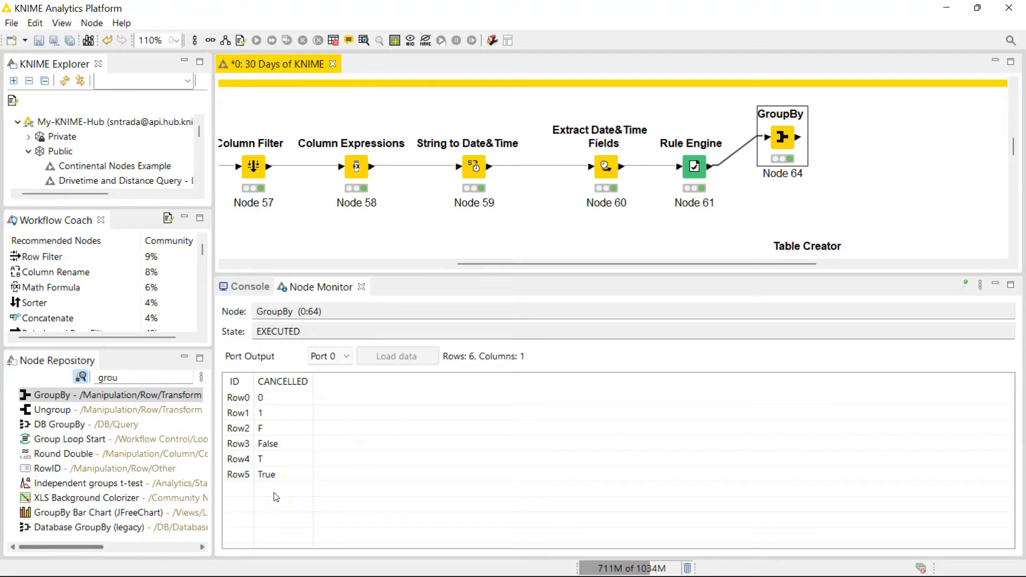
pyautogui.scroll(-2, 769, 229)
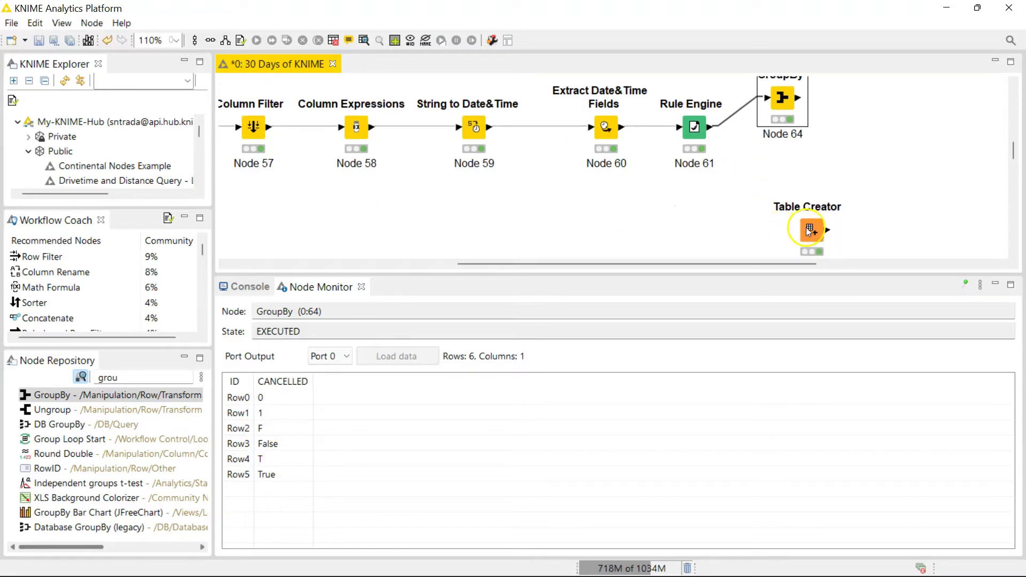
pyautogui.doubleClick(809, 230)
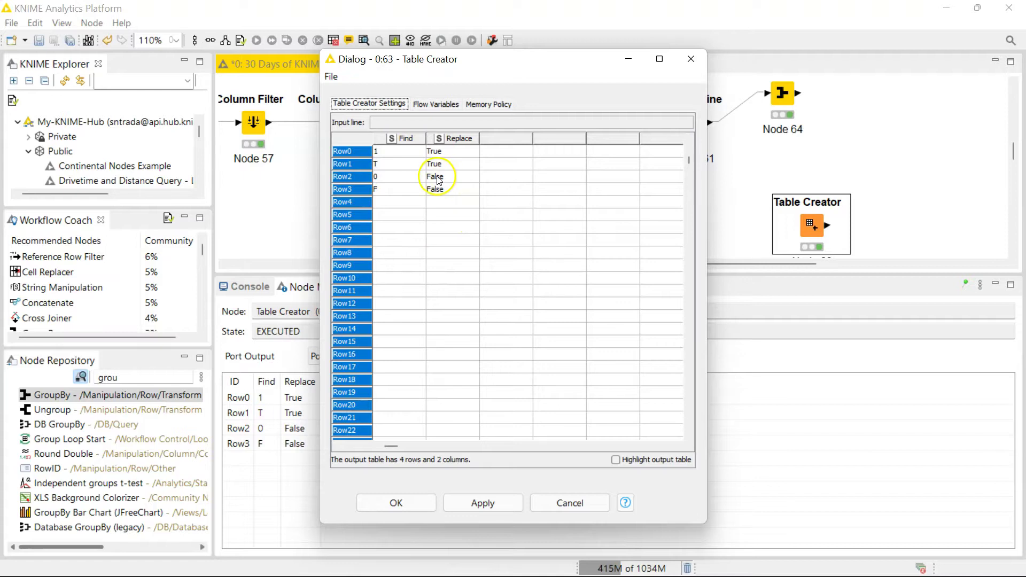
pyautogui.click(391, 217)
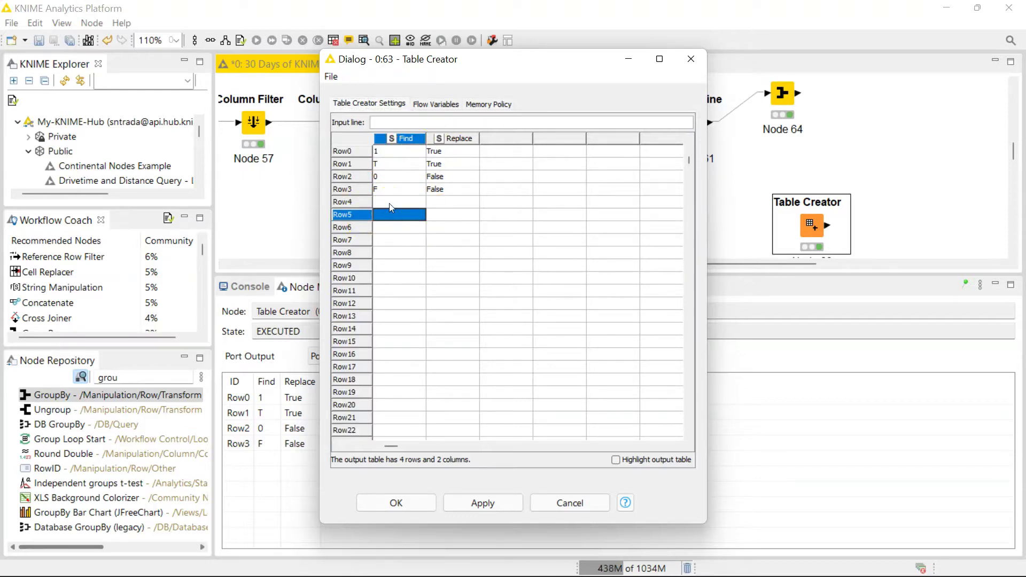
pyautogui.click(389, 203)
pyautogui.click(396, 219)
pyautogui.click(690, 59)
pyautogui.hscroll(3, 860, 166)
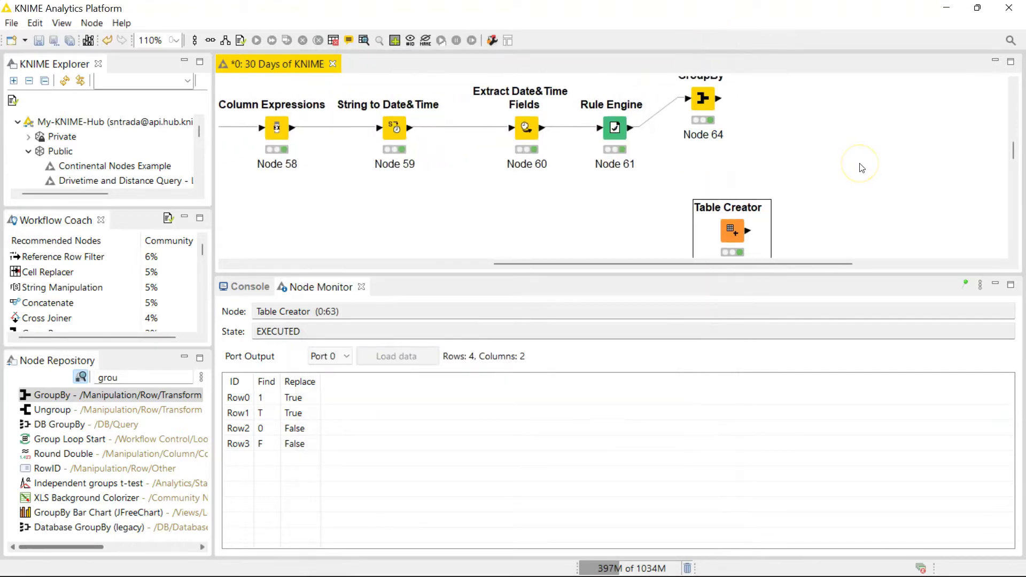
pyautogui.scroll(2, 862, 168)
# - Delete the GroupBy node and add a Cell Replacer ('cell re') fed by the Rule Engine output
pyautogui.click(709, 168)
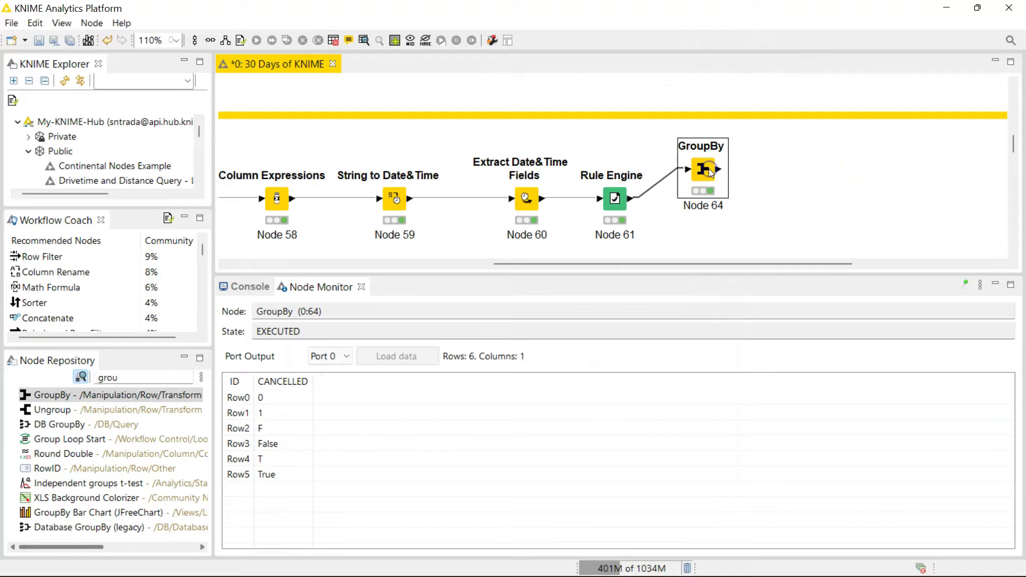
pyautogui.press('Delete')
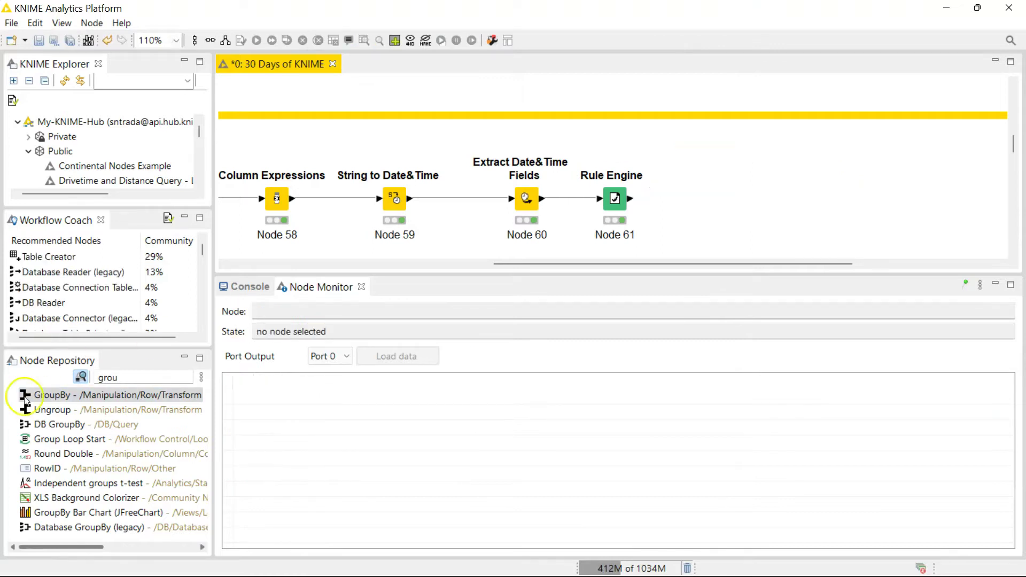
pyautogui.doubleClick(128, 378)
pyautogui.write('cell re')
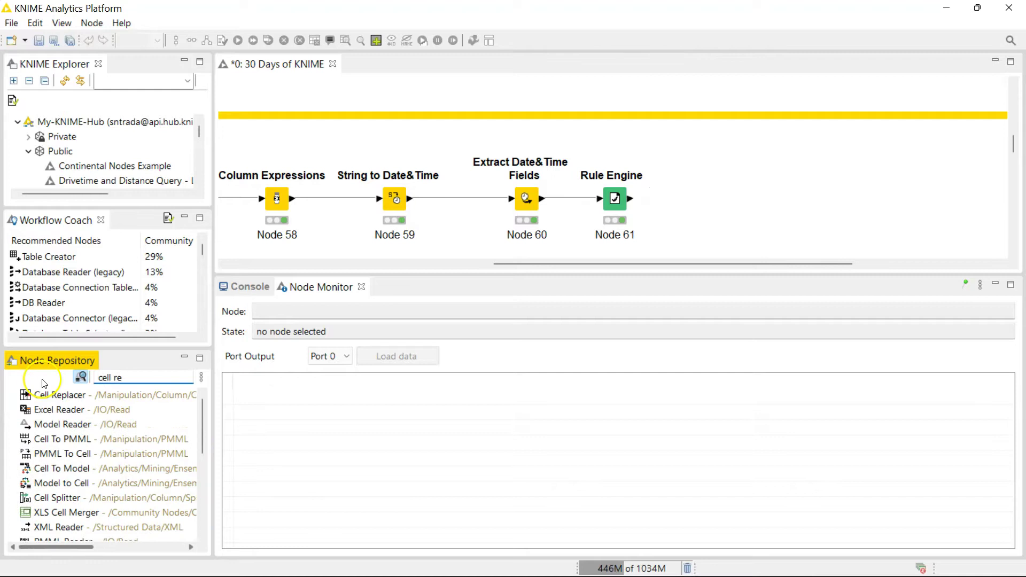
pyautogui.moveTo(53, 395); pyautogui.dragTo(707, 203)
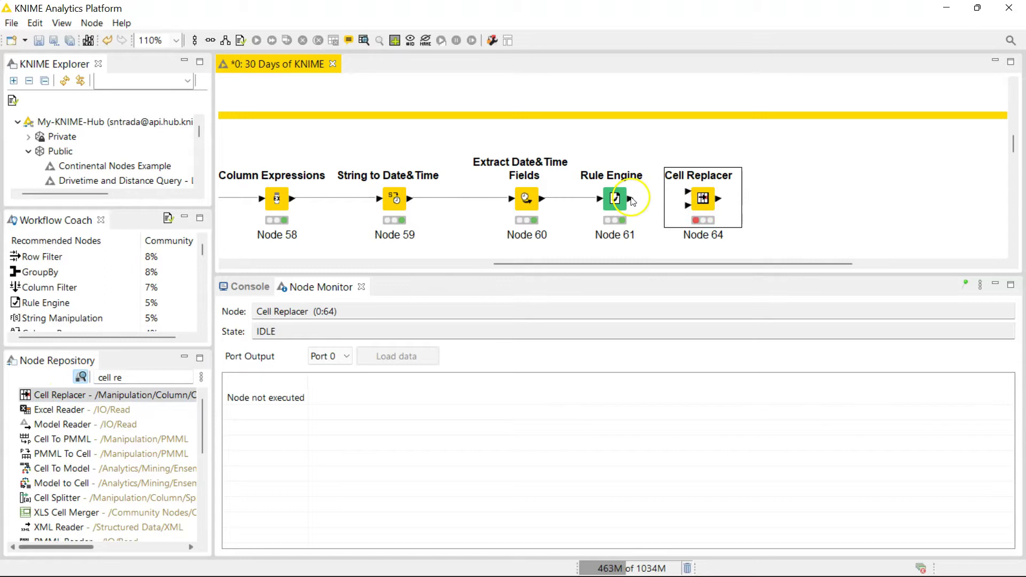
pyautogui.moveTo(632, 201); pyautogui.dragTo(687, 191)
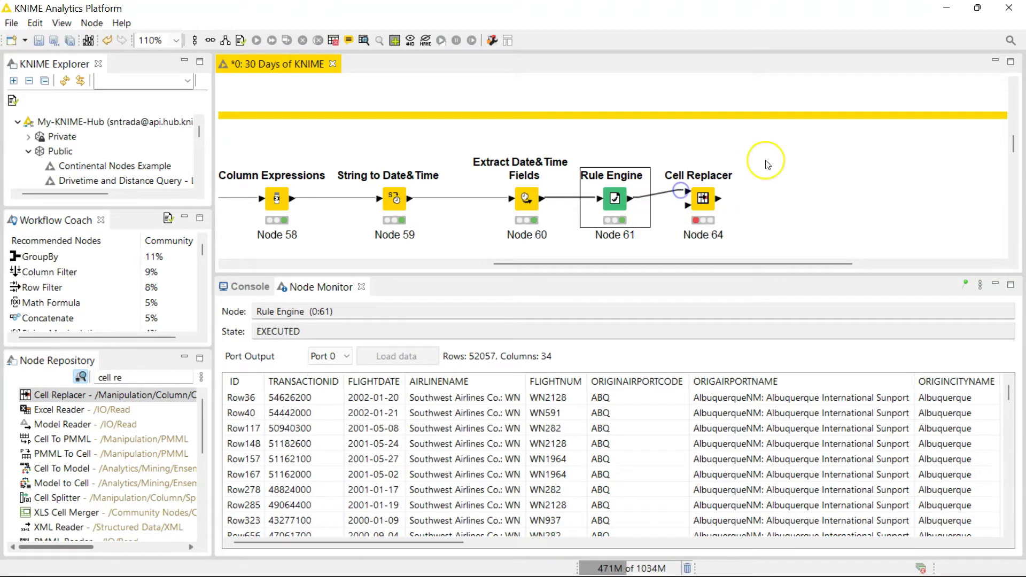
# - Move the Table Creator beside the Cell Replacer and connect its lookup to the second input
pyautogui.scroll(-2, 767, 165)
pyautogui.scroll(-1, 768, 164)
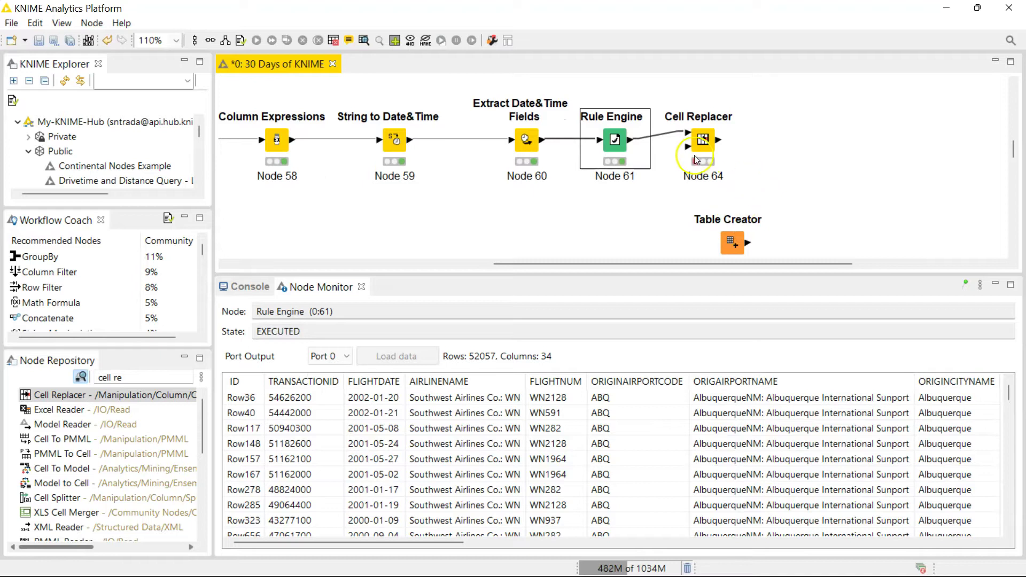
pyautogui.moveTo(738, 239); pyautogui.dragTo(687, 147)
pyautogui.click(629, 228)
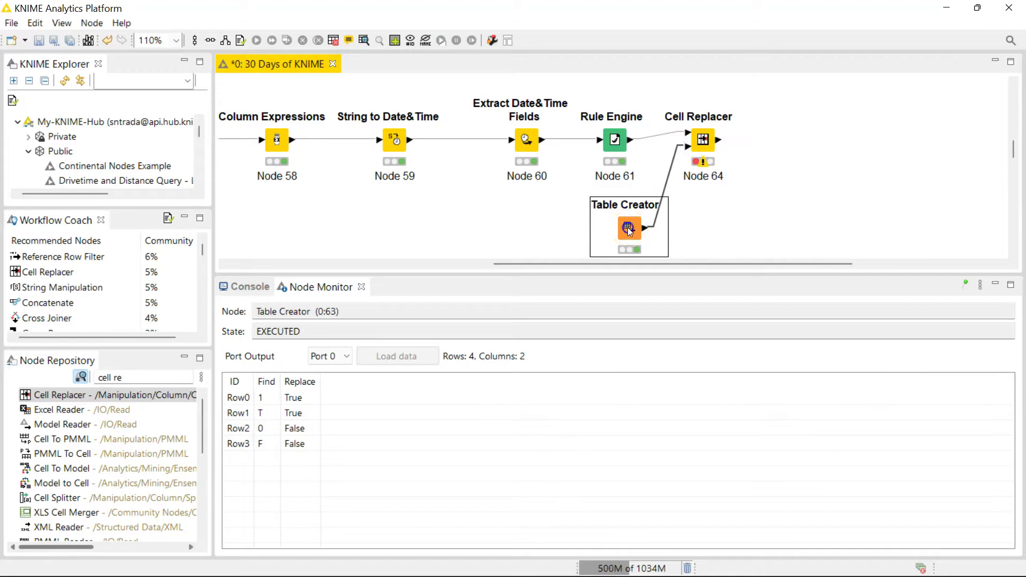
pyautogui.moveTo(628, 227); pyautogui.dragTo(615, 226)
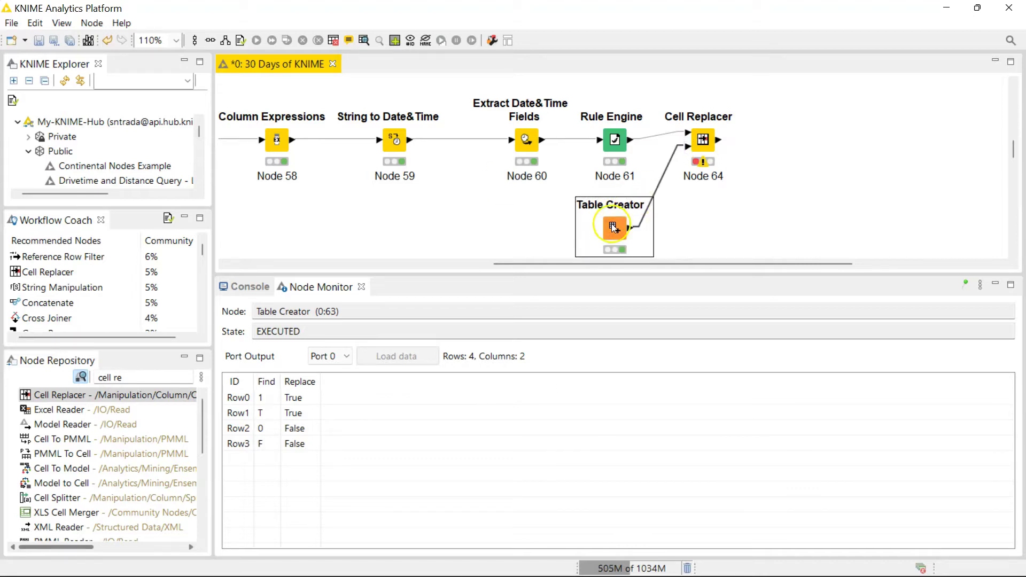
pyautogui.doubleClick(611, 223)
# - Review the Table Creator's Find/Replace lookup grid, cancelling out of it twice without changes
pyautogui.scroll(-7, 419, 275)
pyautogui.scroll(-8, 421, 280)
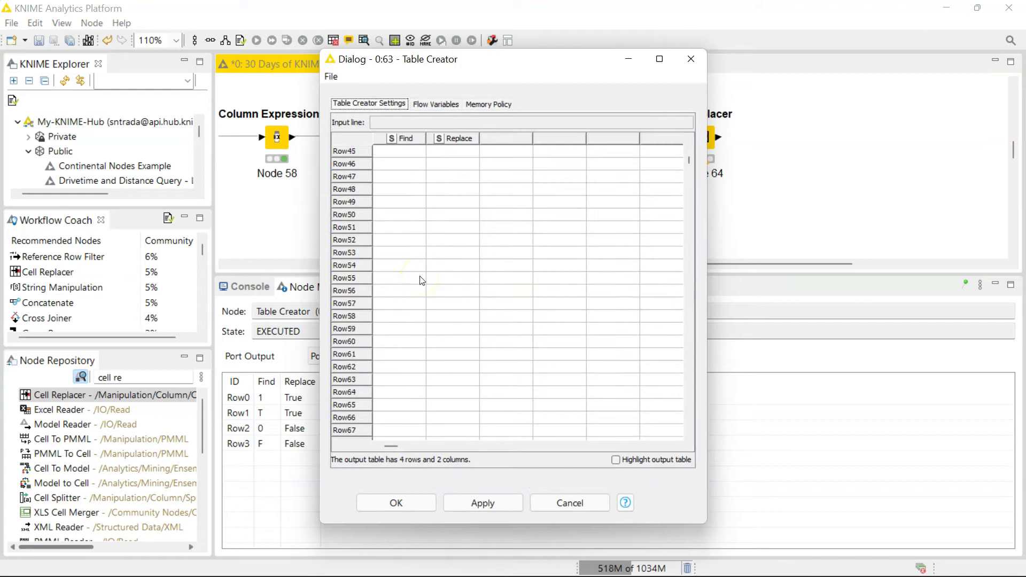
pyautogui.scroll(16, 422, 280)
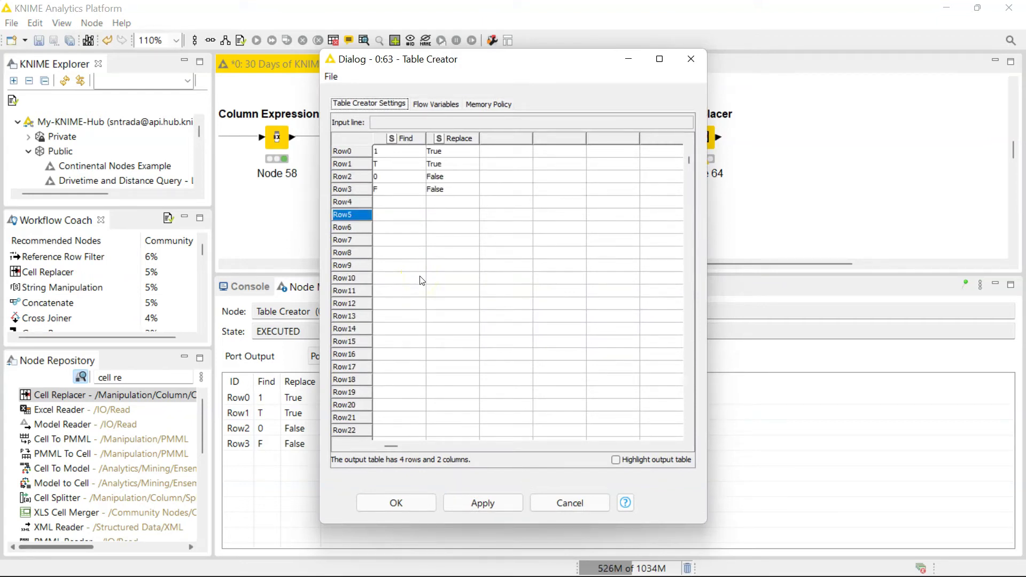
pyautogui.click(569, 503)
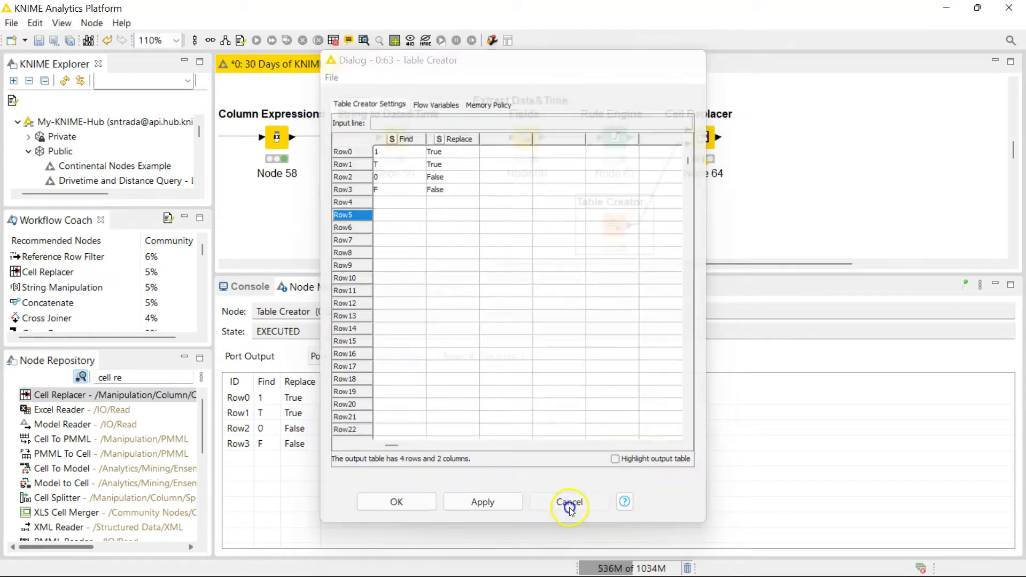
pyautogui.doubleClick(613, 223)
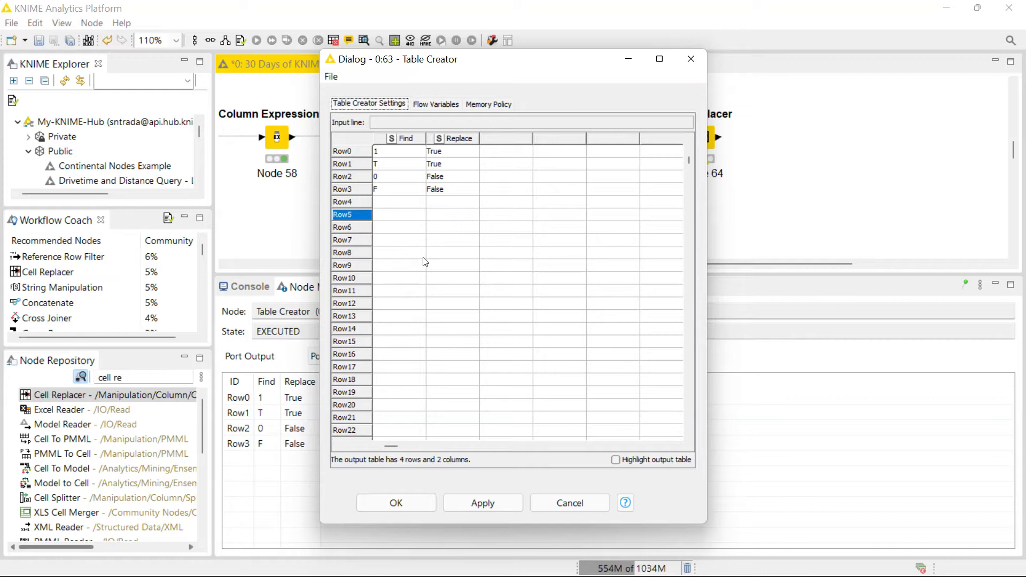
pyautogui.click(563, 503)
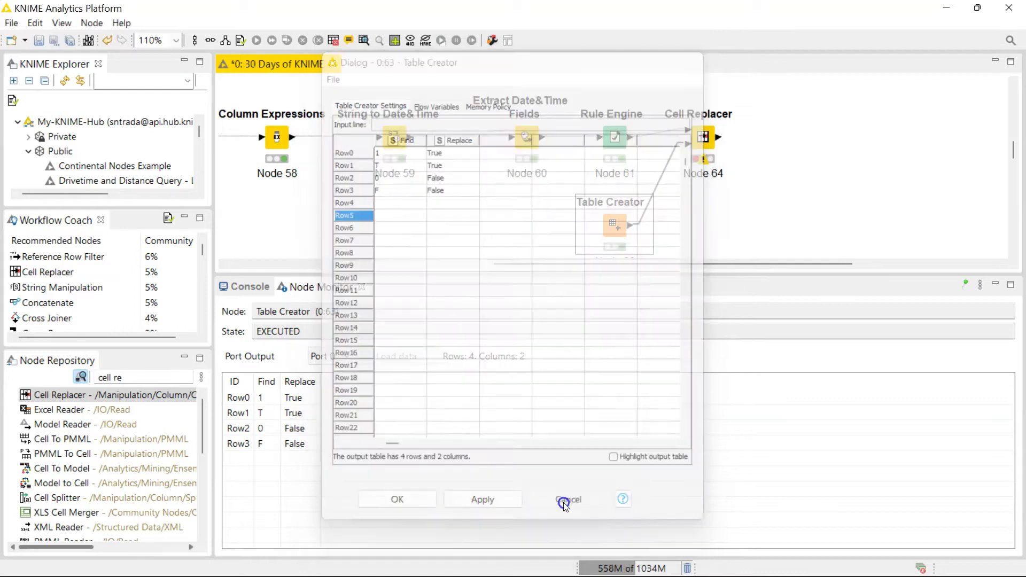
# - Set Cell Replacer to target CANCELLED, lookup Find, output Replace, keep input if unmatched, and execute
pyautogui.doubleClick(702, 137)
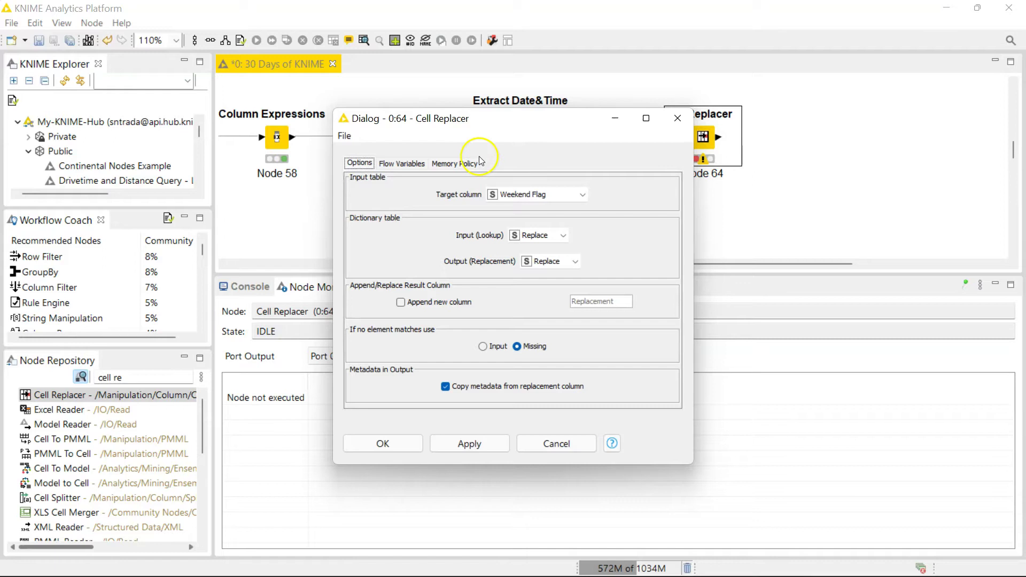
pyautogui.click(544, 197)
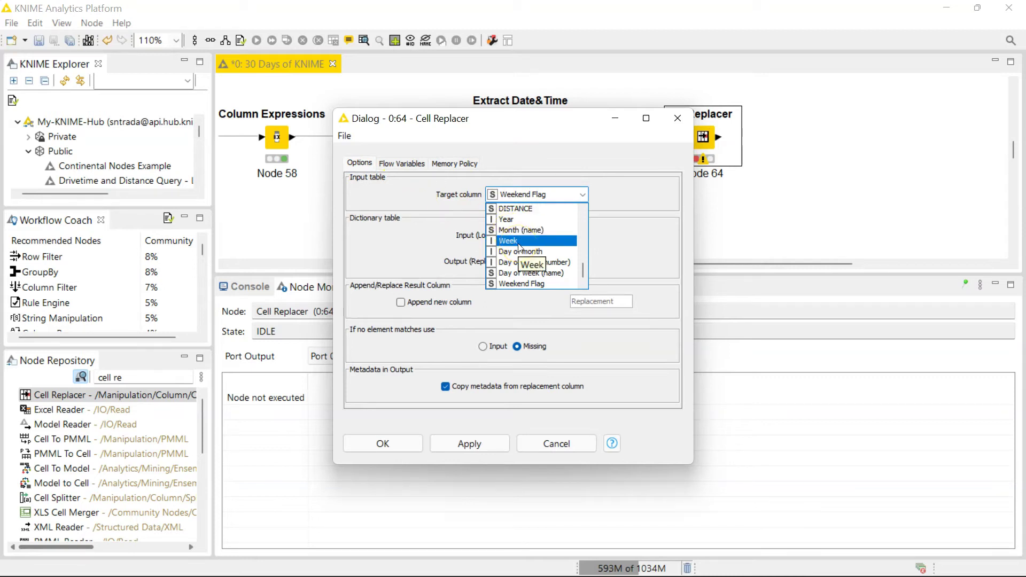
pyautogui.scroll(2, 519, 246)
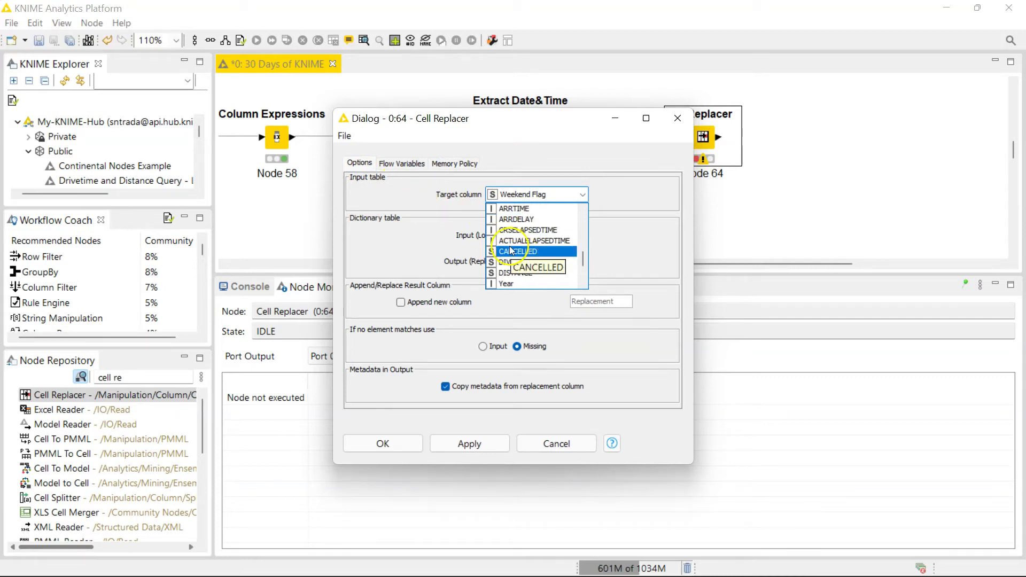
pyautogui.click(514, 250)
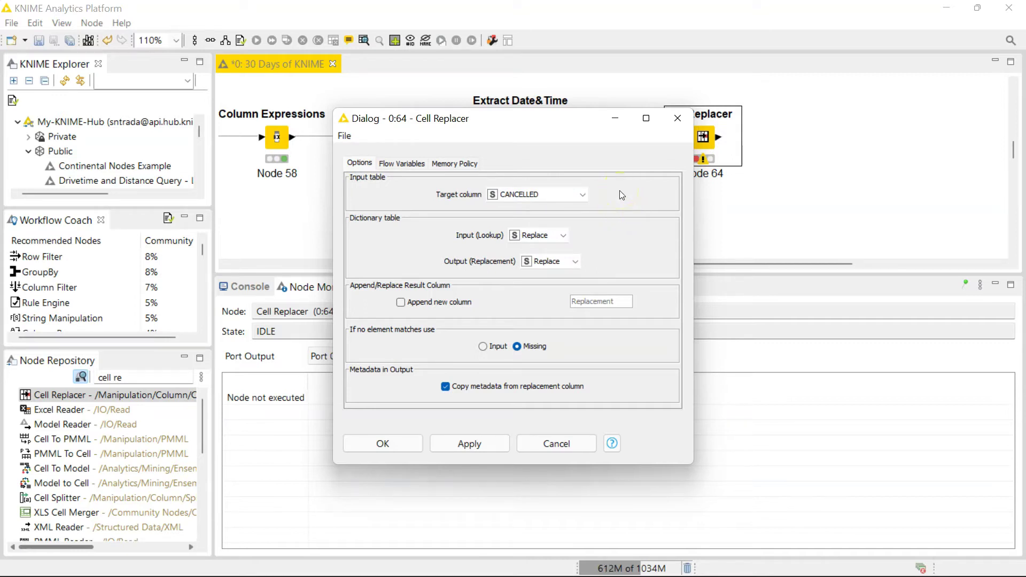
pyautogui.click(547, 236)
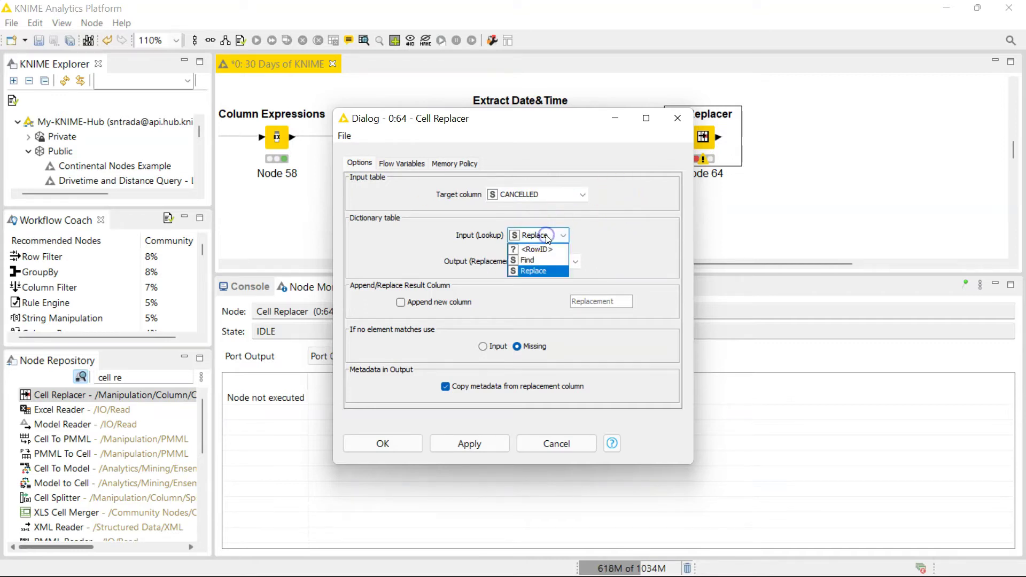
pyautogui.click(537, 261)
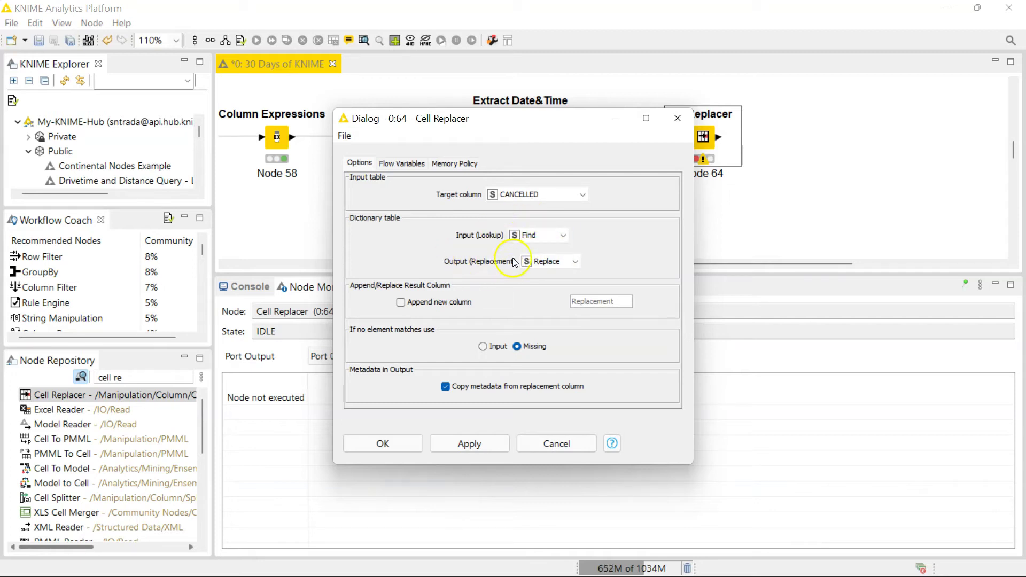
pyautogui.click(543, 261)
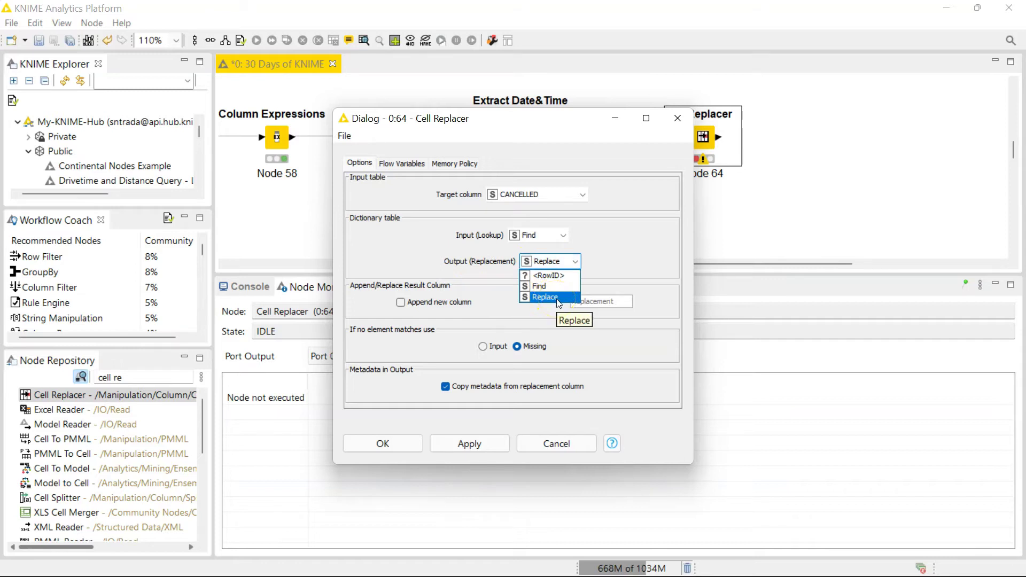
pyautogui.click(557, 298)
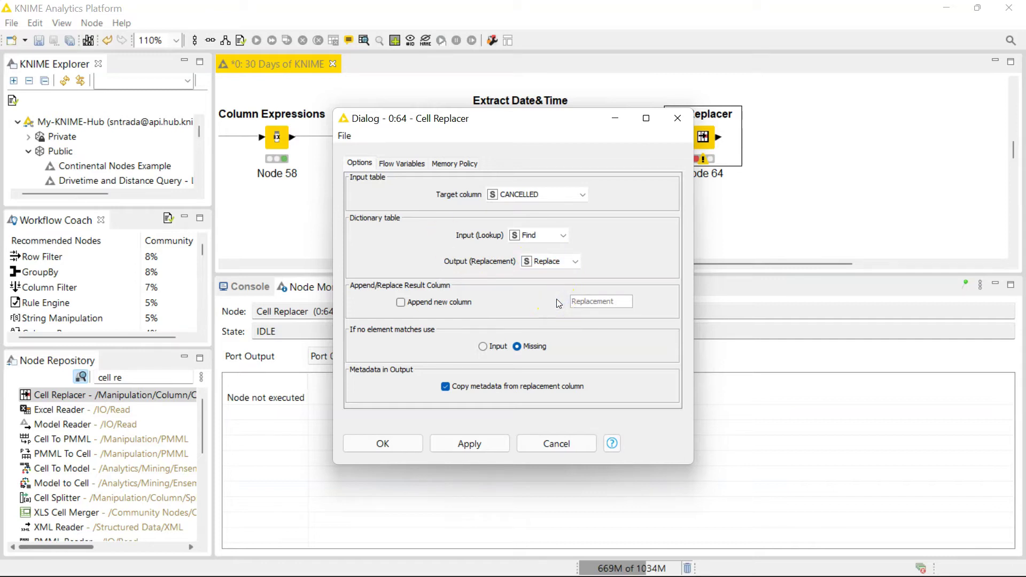
pyautogui.click(376, 197)
pyautogui.click(483, 348)
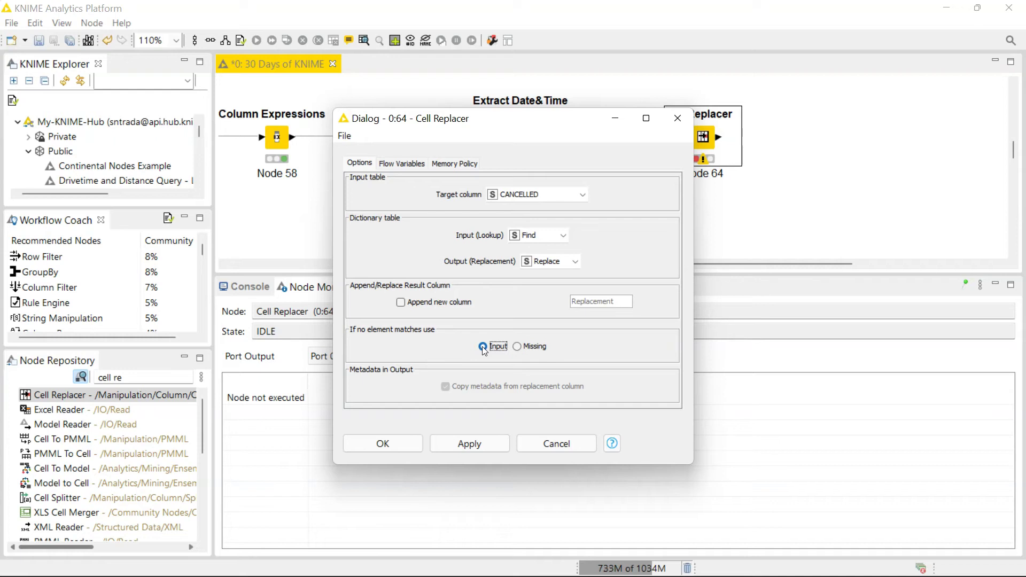
pyautogui.click(400, 445)
pyautogui.click(257, 40)
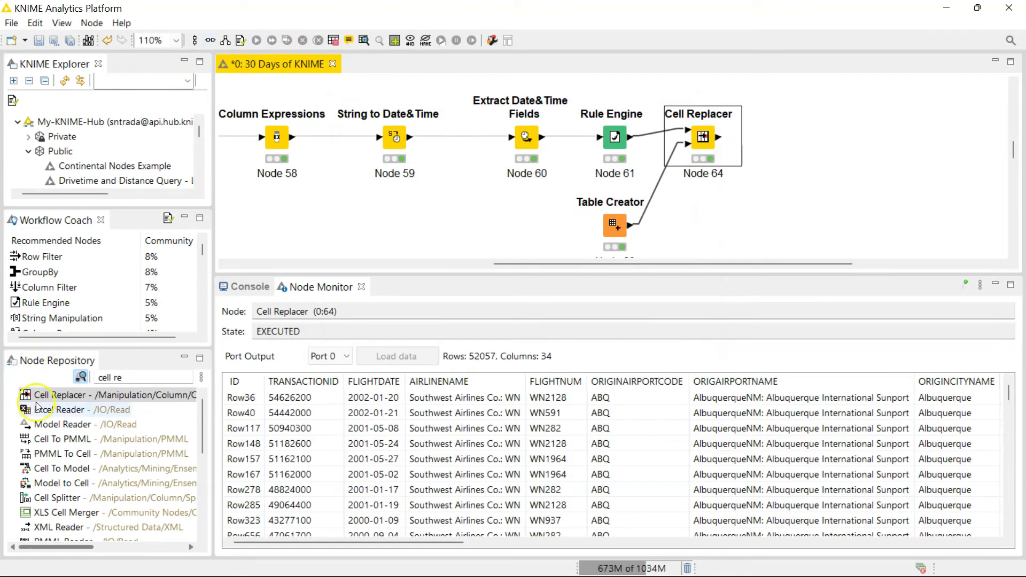
# - Add a temporary GroupBy after the Cell Replacer to check the converted CANCELLED values, then delete it
pyautogui.click(146, 376)
pyautogui.write('grou')
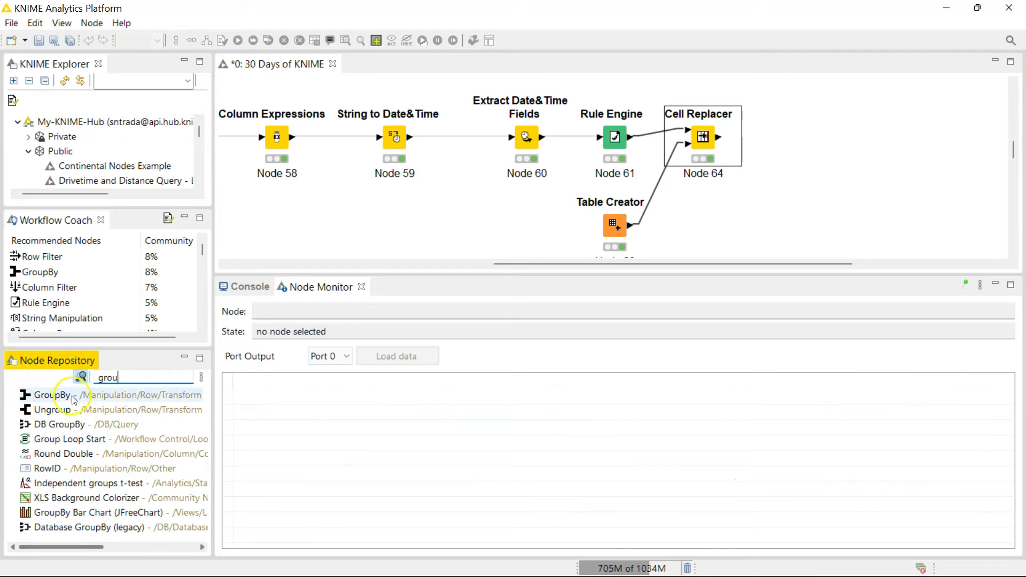
pyautogui.moveTo(73, 400); pyautogui.dragTo(791, 140)
pyautogui.moveTo(720, 140); pyautogui.dragTo(775, 138)
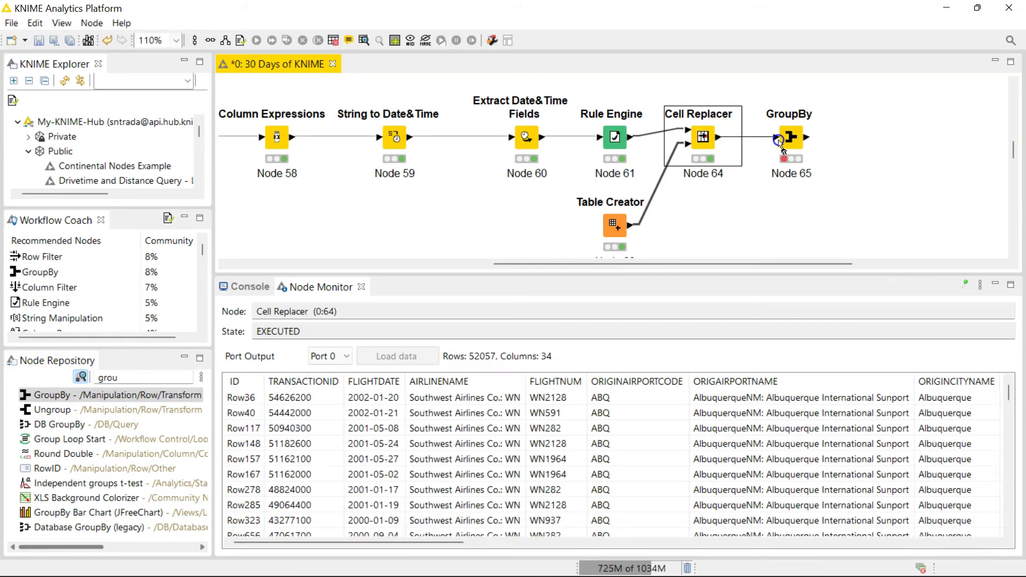
pyautogui.doubleClick(791, 138)
pyautogui.scroll(-5, 342, 283)
pyautogui.click(464, 496)
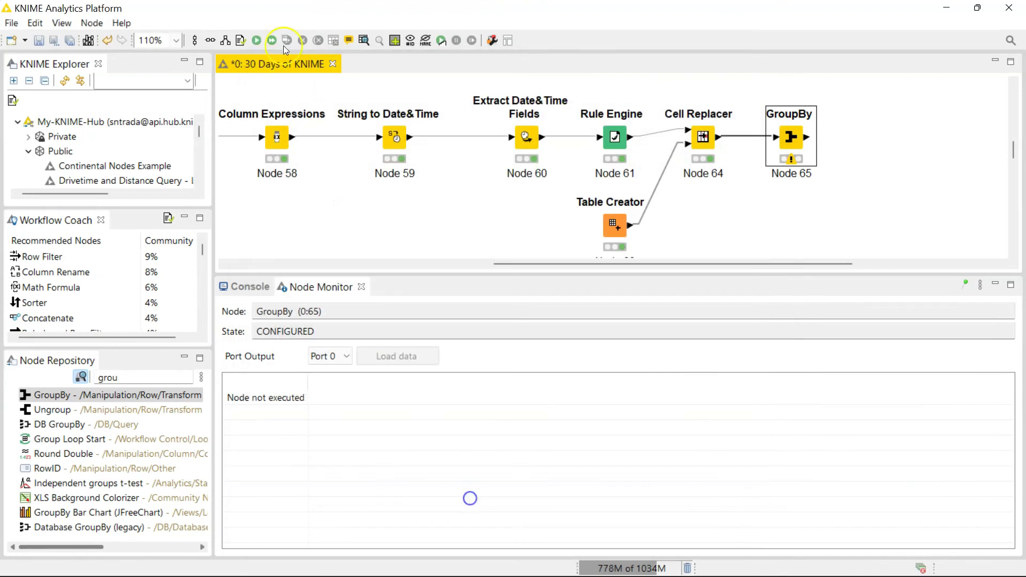
pyautogui.click(257, 40)
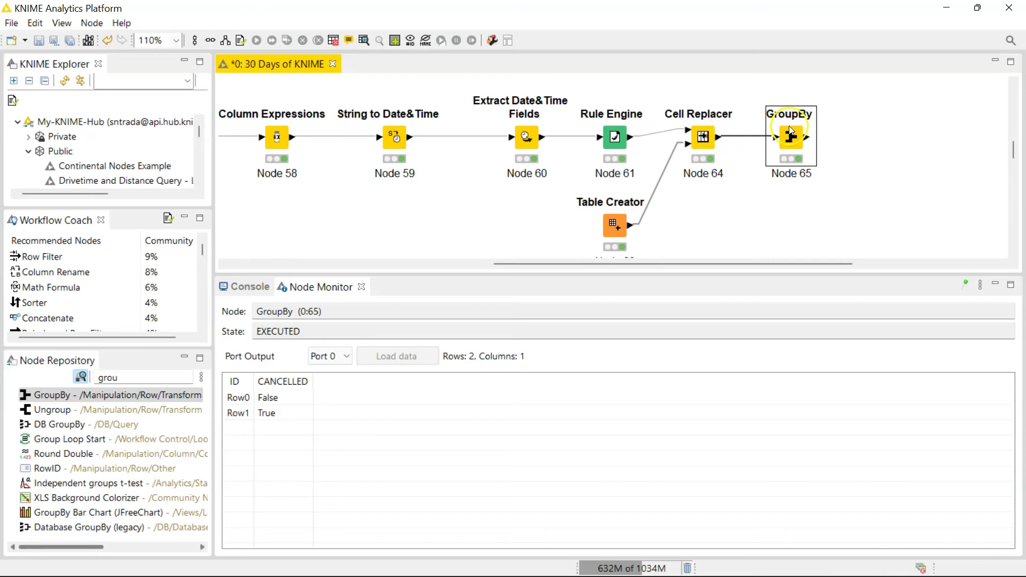
pyautogui.press('Delete')
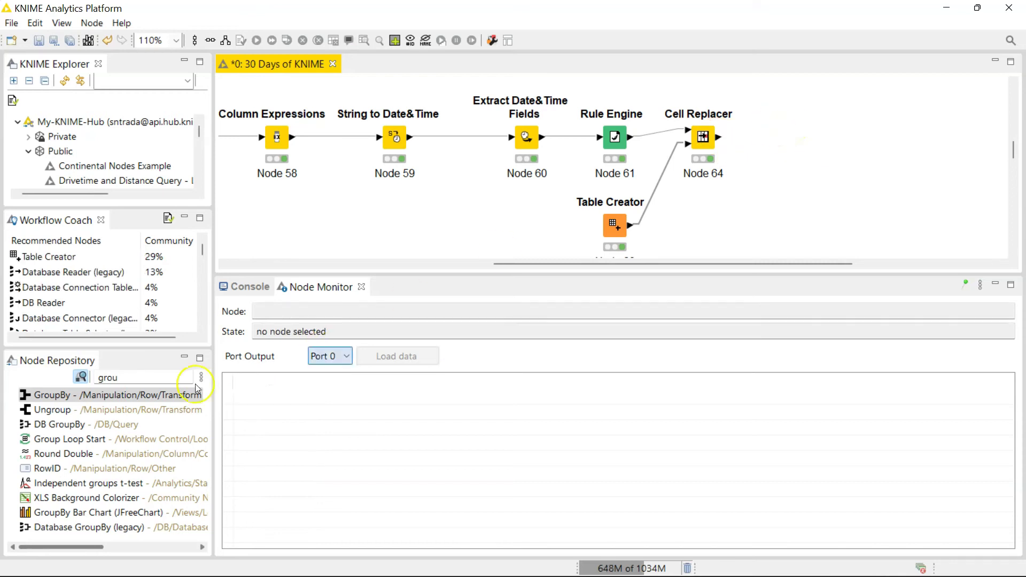
# - Add a second Cell Replacer fed by the first Cell Replacer's output and the Table Creator lookup
pyautogui.doubleClick(107, 377)
pyautogui.write('cell re')
pyautogui.press('Return')
pyautogui.moveTo(722, 137); pyautogui.dragTo(774, 130)
pyautogui.moveTo(630, 224); pyautogui.dragTo(775, 143)
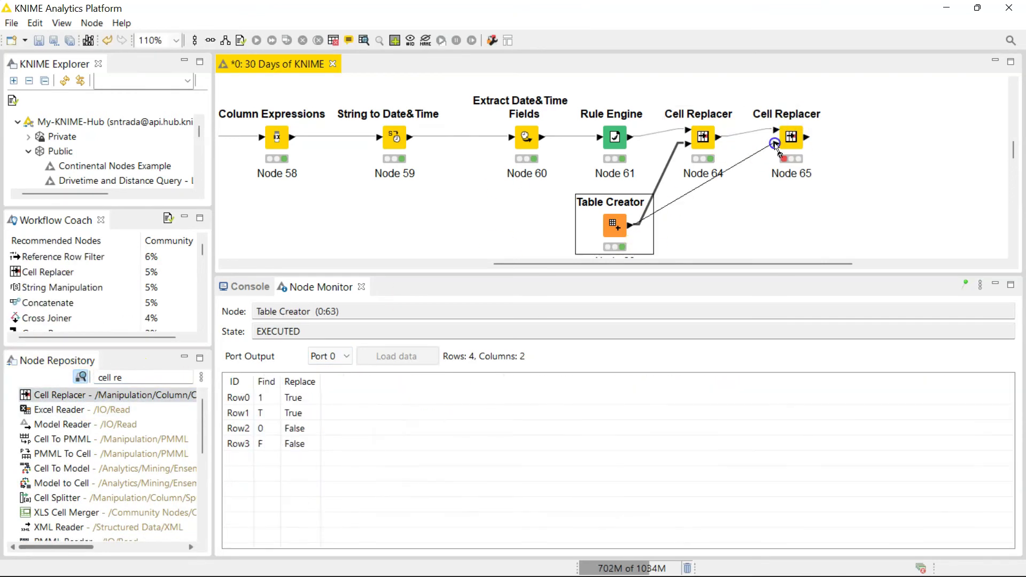
# - Set the second Cell Replacer to convert DIVERTED using the Find lookup column, then execute it
pyautogui.doubleClick(791, 137)
pyautogui.click(582, 195)
pyautogui.click(529, 215)
pyautogui.click(563, 235)
pyautogui.click(534, 260)
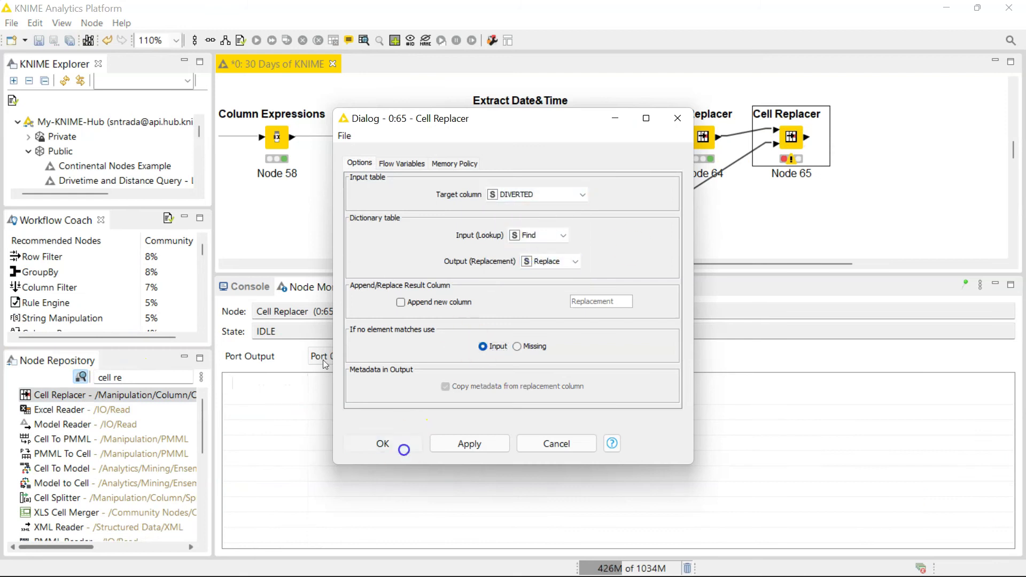
pyautogui.click(383, 442)
pyautogui.press('F7')
pyautogui.rightClick(789, 138)
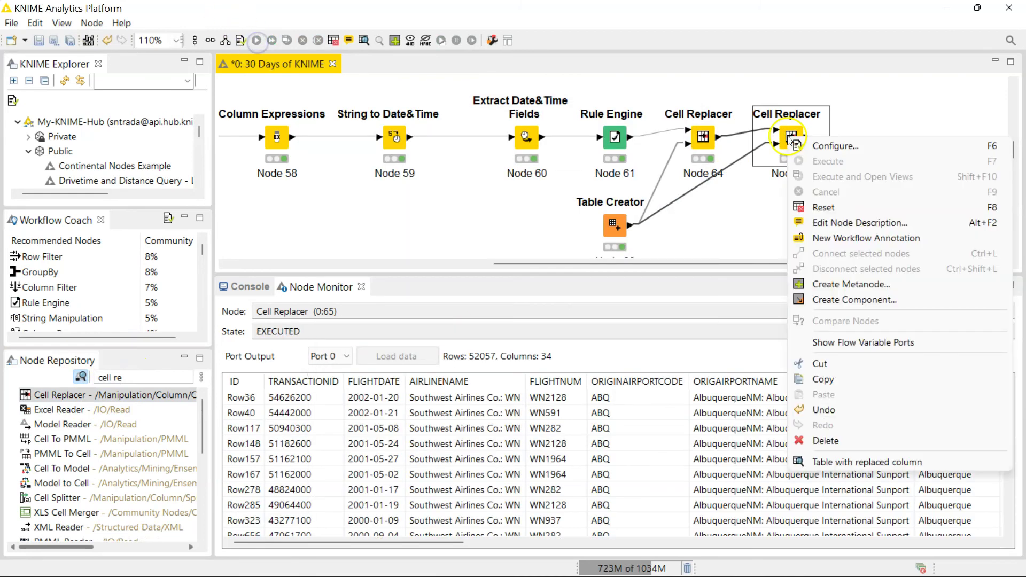
pyautogui.click(850, 461)
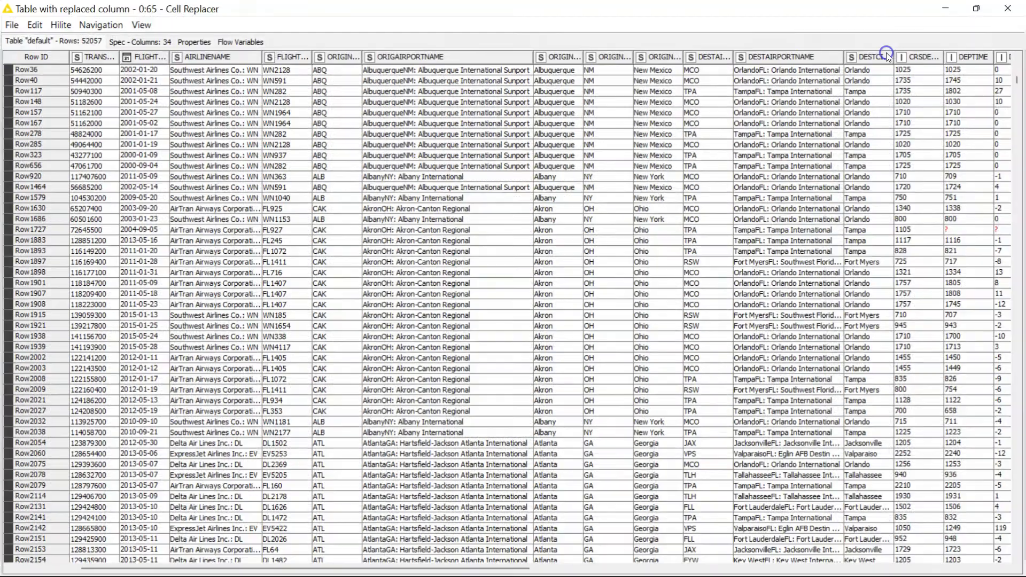
pyautogui.click(887, 57)
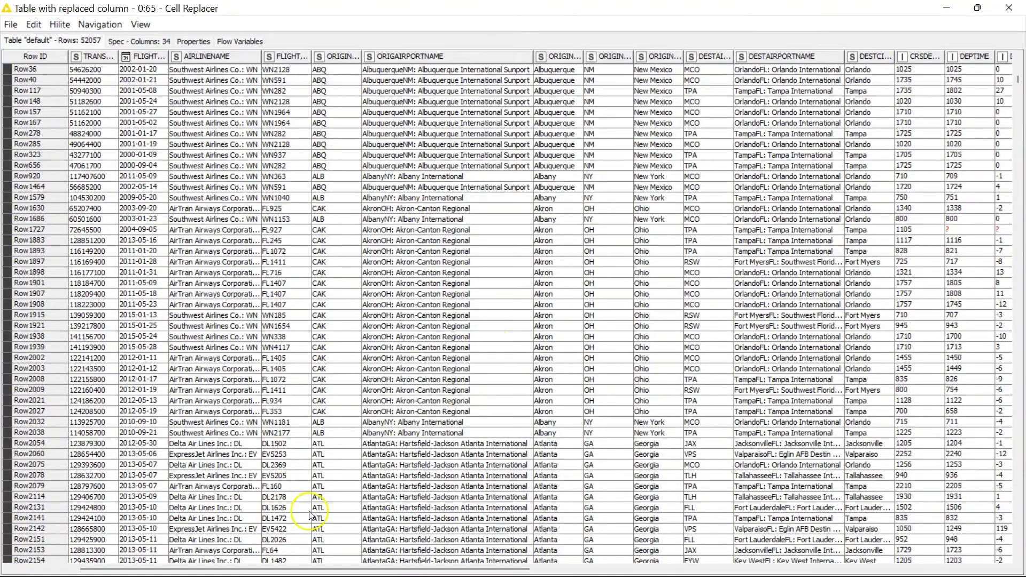
pyautogui.moveTo(330, 560); pyautogui.dragTo(846, 545)
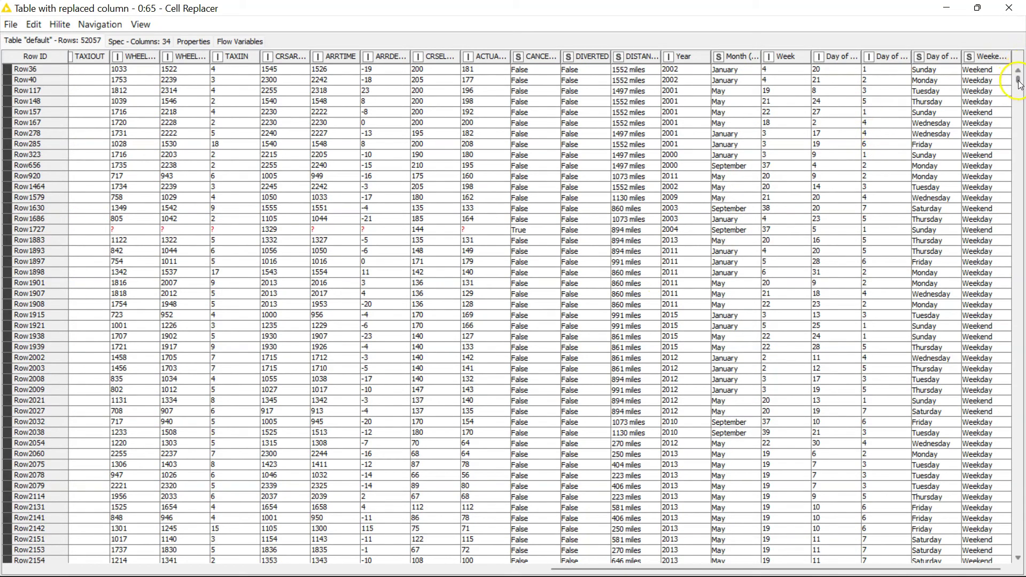
pyautogui.moveTo(1019, 83); pyautogui.dragTo(1022, 109)
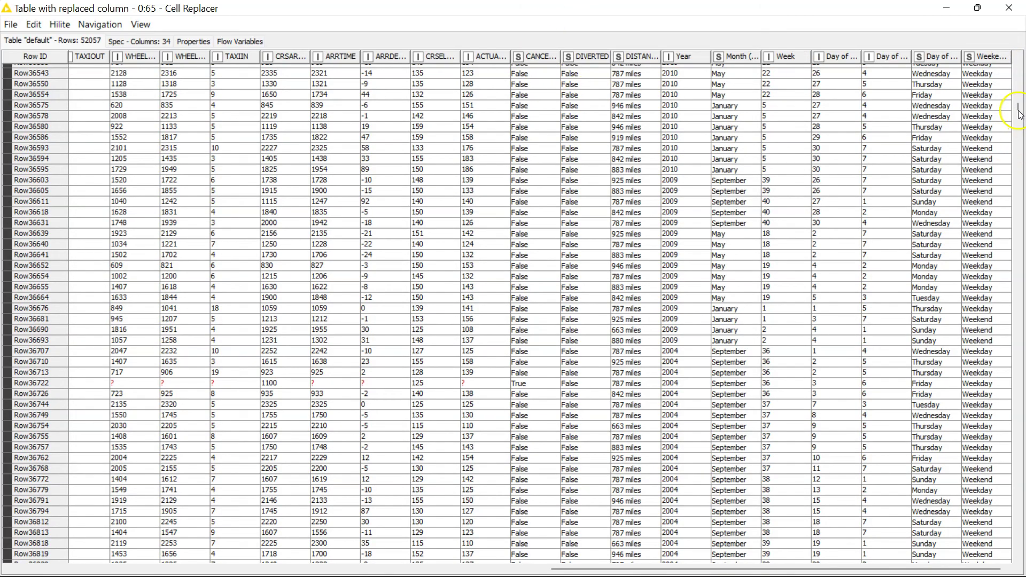
pyautogui.moveTo(1019, 113); pyautogui.dragTo(1021, 280)
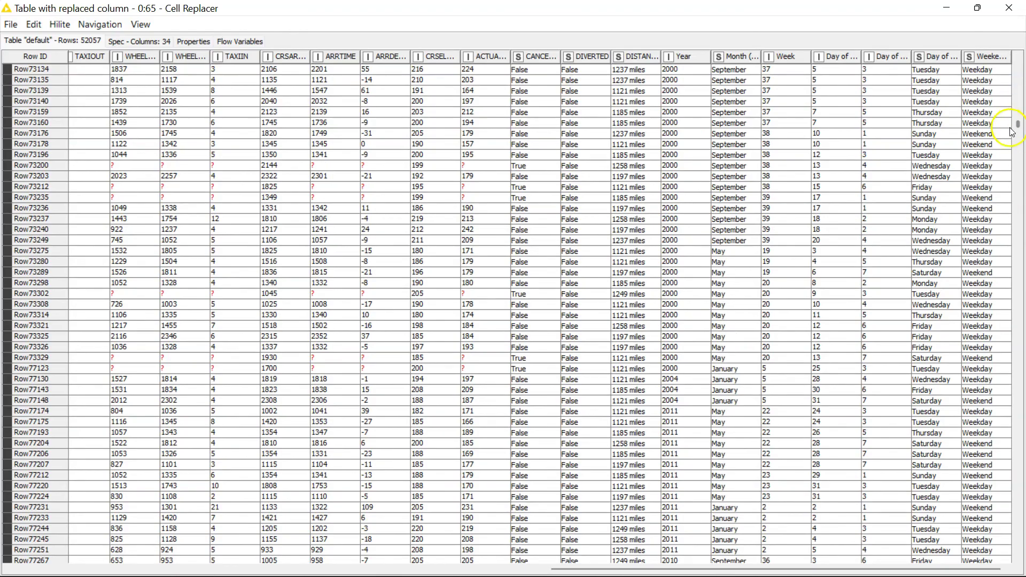
pyautogui.moveTo(1018, 126); pyautogui.dragTo(1019, 181)
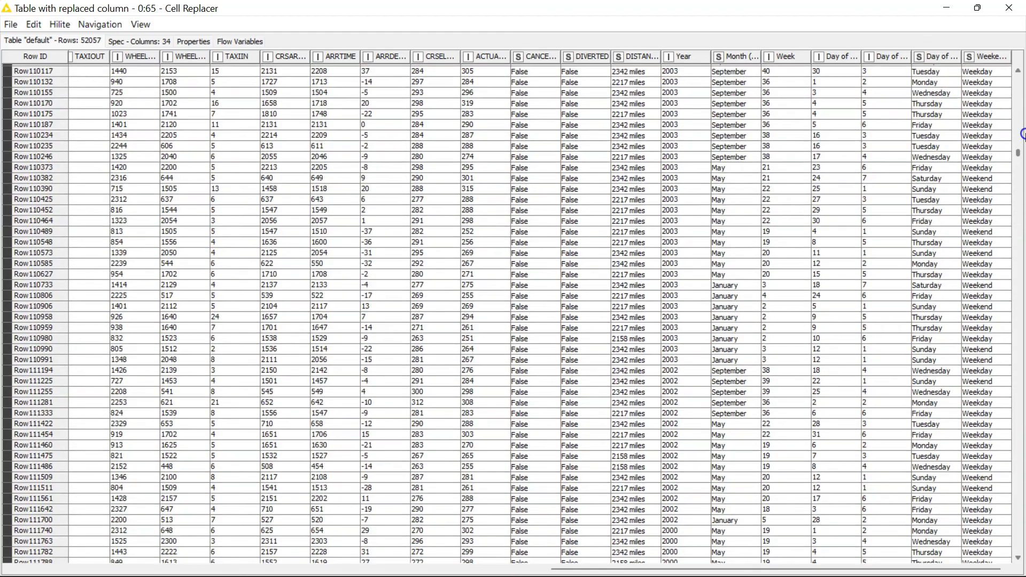
pyautogui.click(1009, 14)
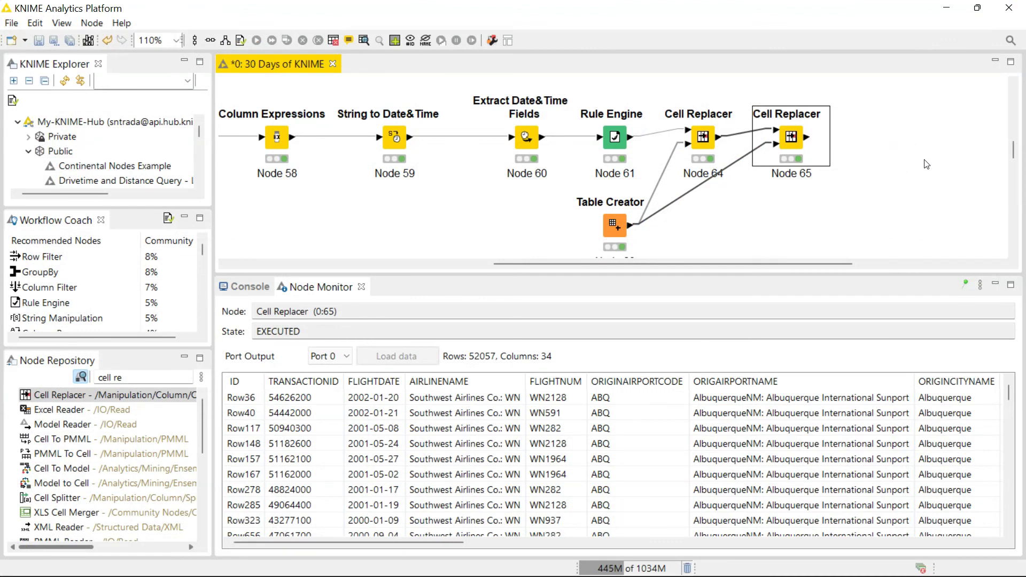
pyautogui.scroll(2, 926, 164)
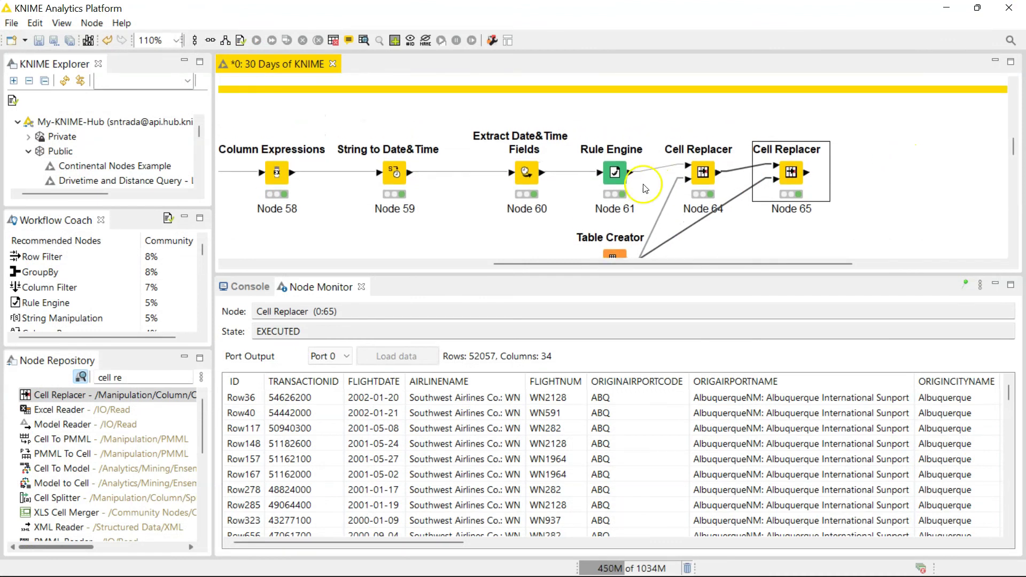